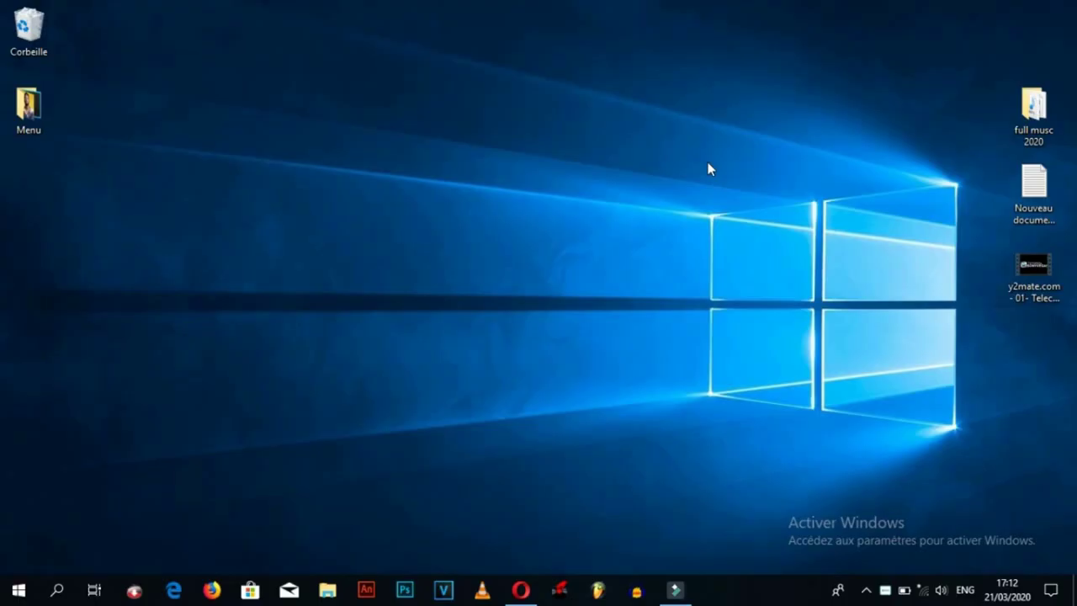
# Step: Launch VEGAS Pro and decline restoring the automatic backup of the previous project
pyautogui.click(442, 591)
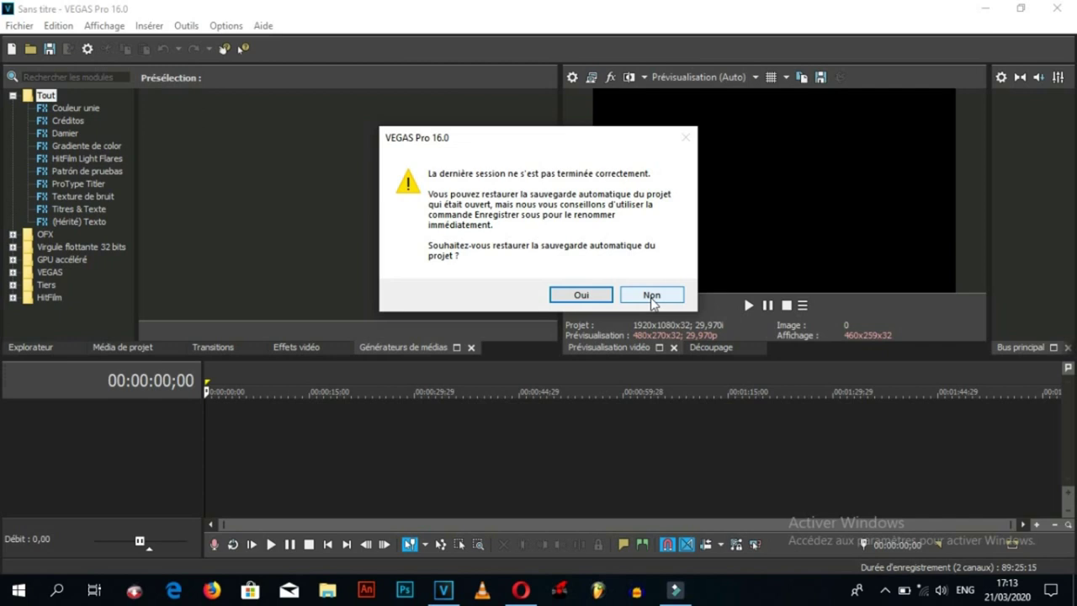
pyautogui.click(652, 296)
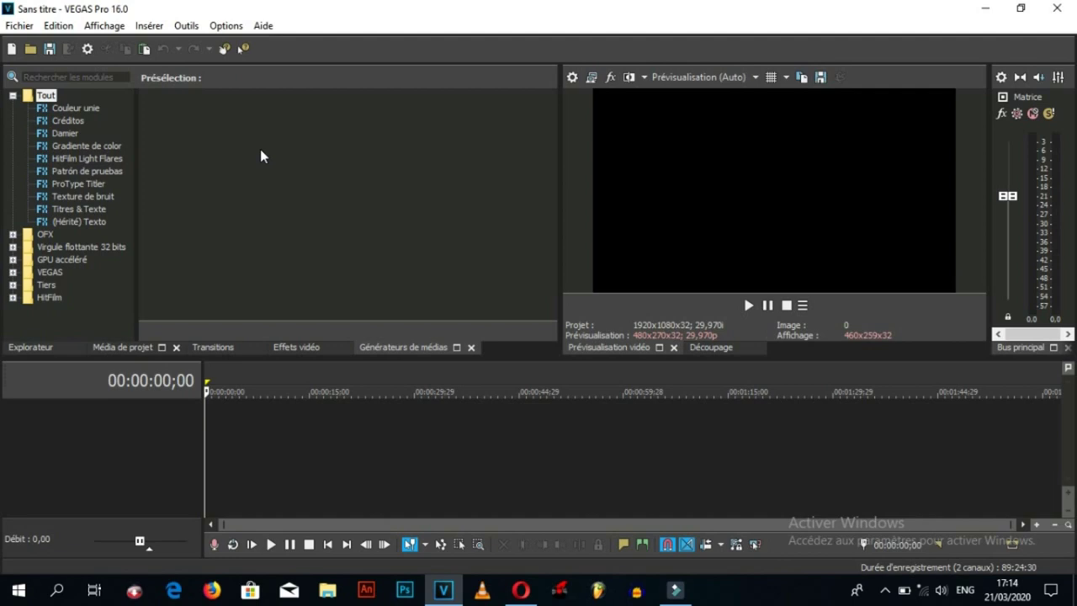
# Step: Read the overview and first stage of the interactive tutorial "Présentation de la barre temporelle" and quit it
pyautogui.click(263, 27)
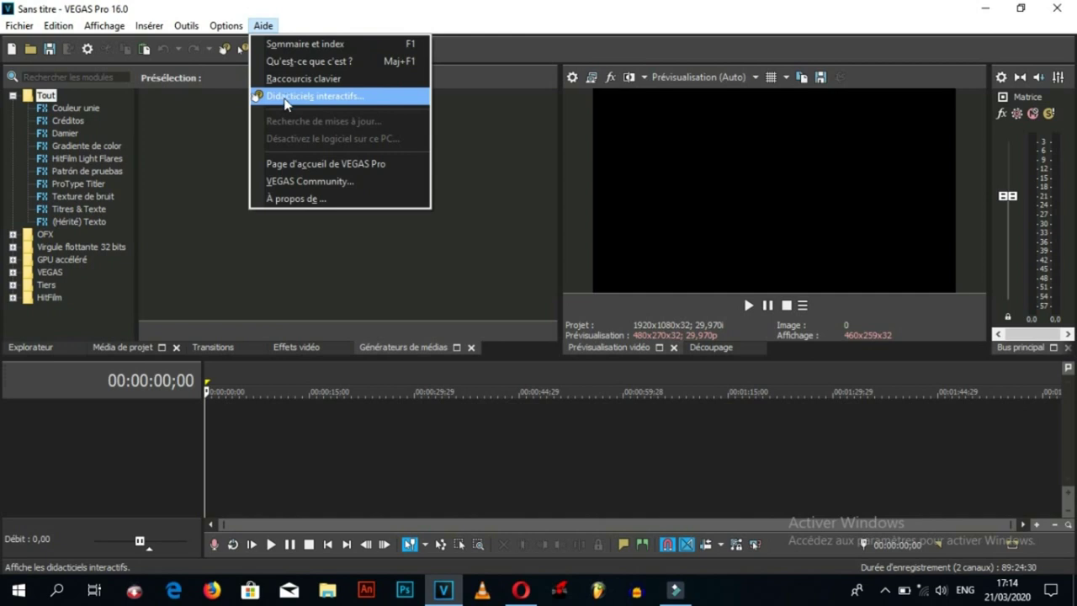
pyautogui.click(288, 102)
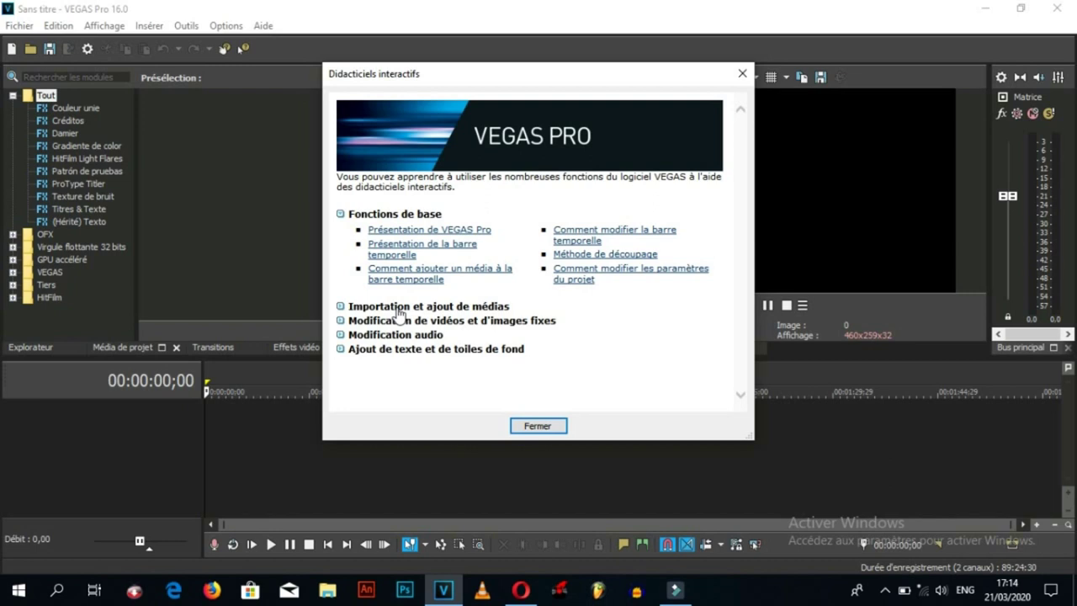
pyautogui.click(340, 307)
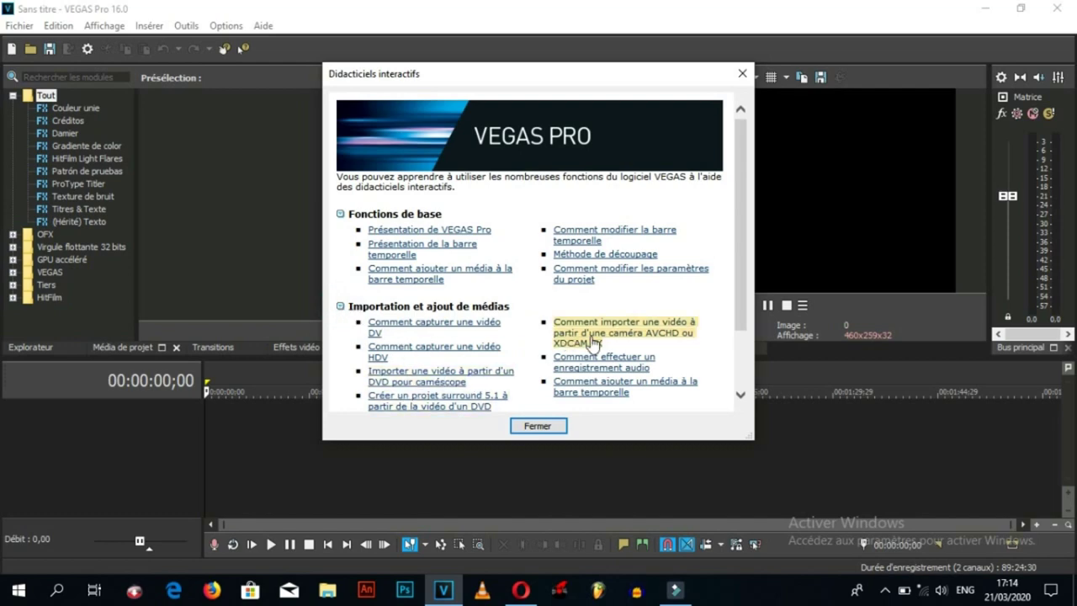
pyautogui.click(340, 307)
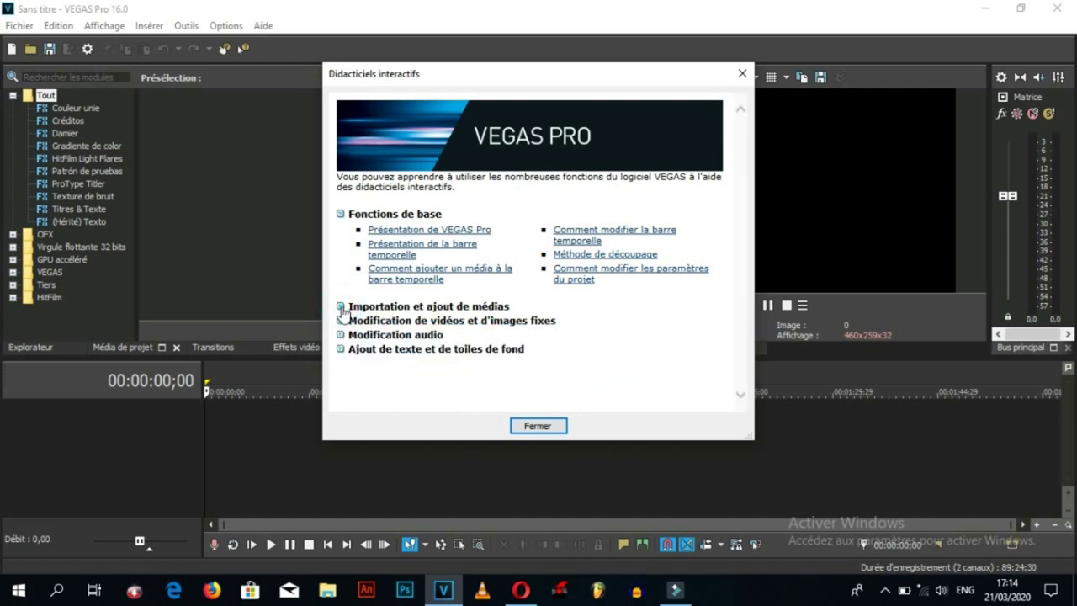
pyautogui.click(393, 253)
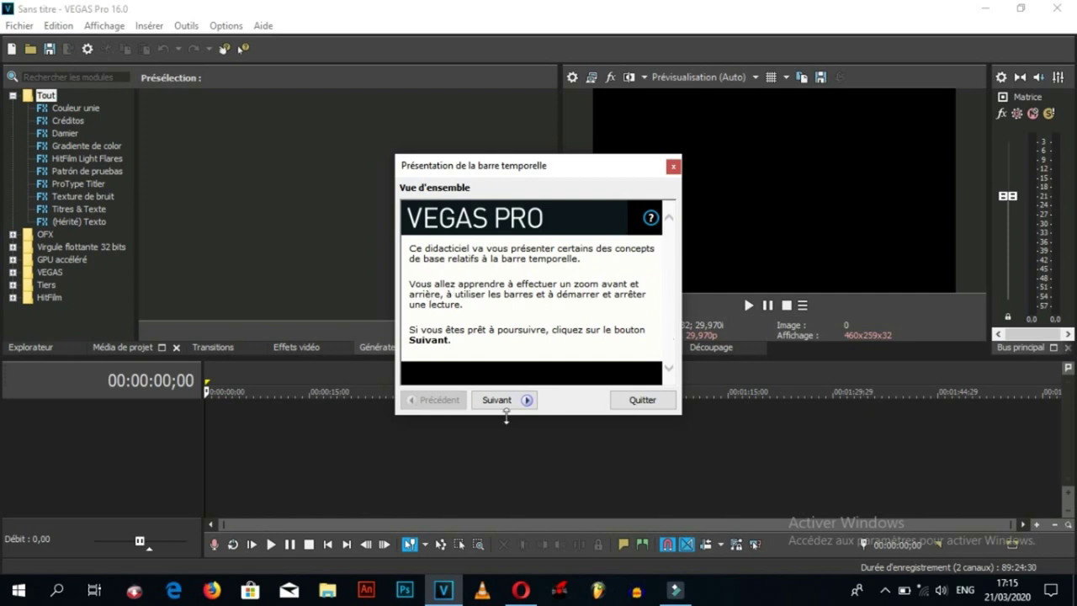
pyautogui.click(509, 405)
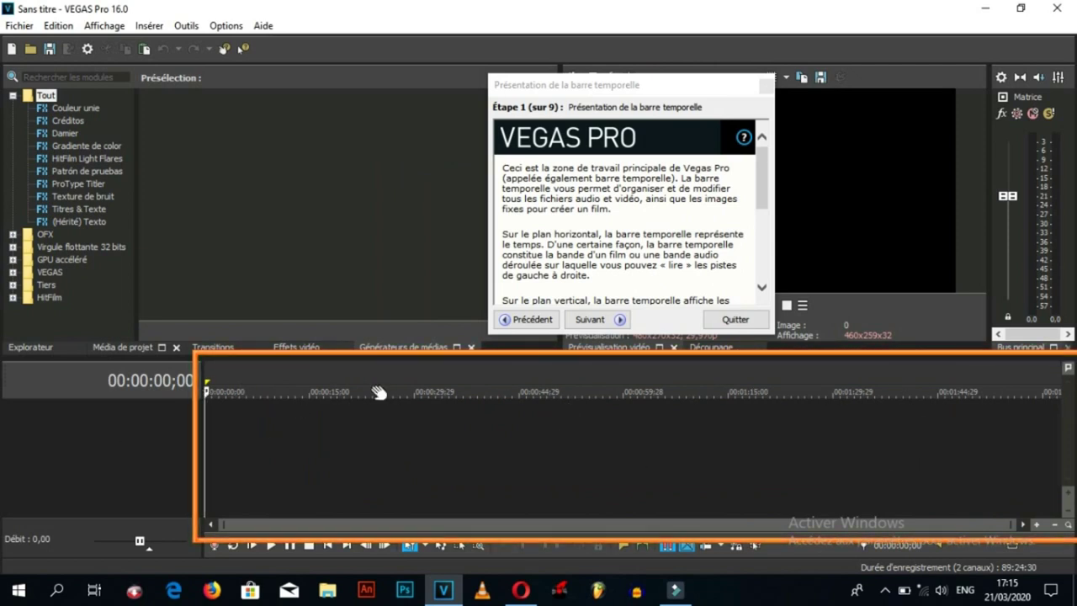
pyautogui.moveTo(758, 169); pyautogui.dragTo(765, 240)
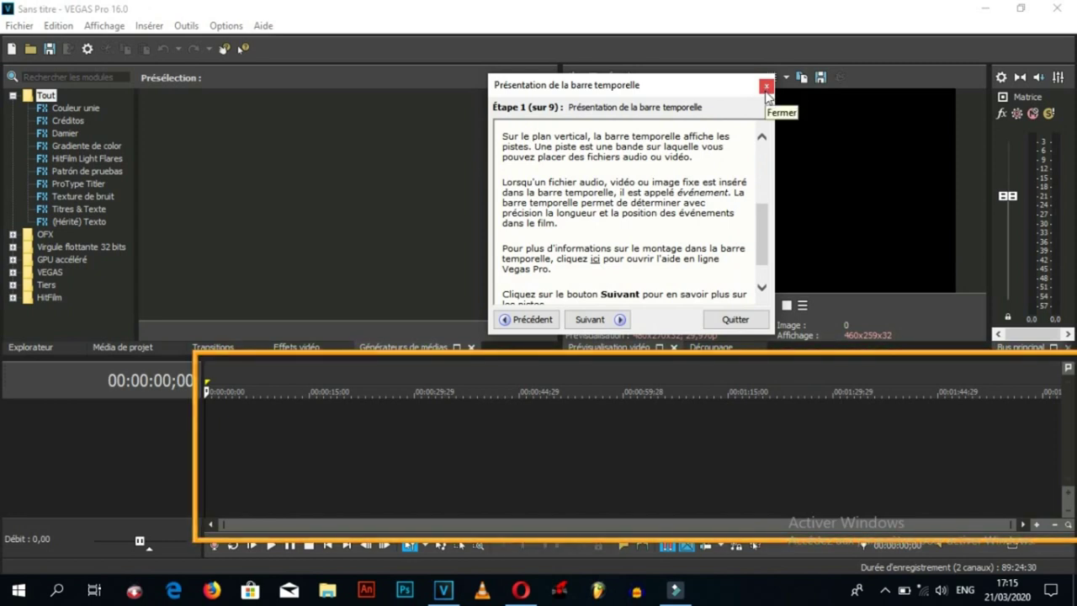
pyautogui.click(742, 324)
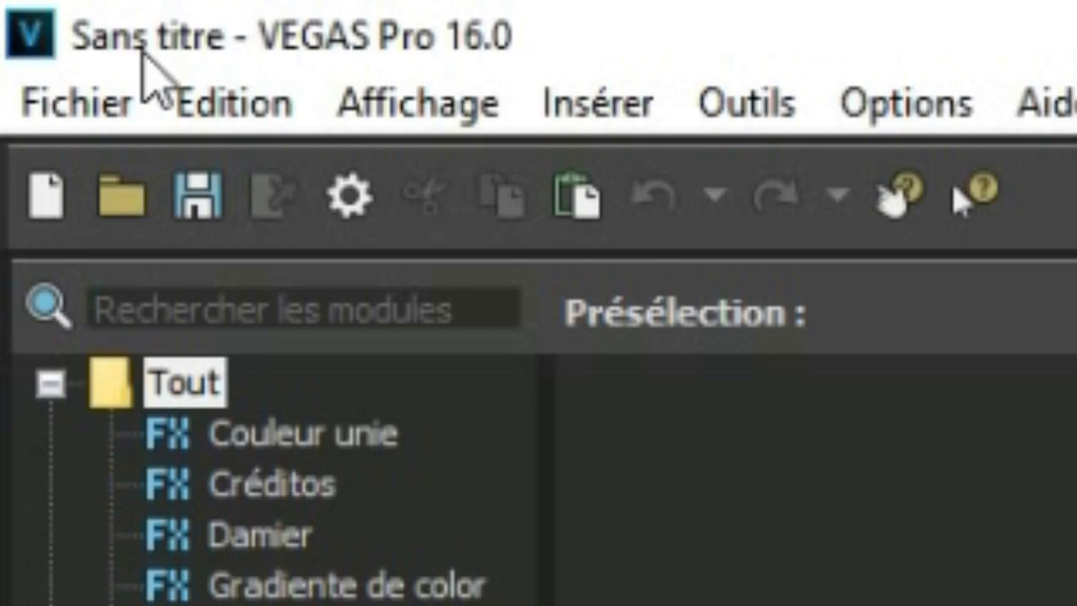
# Step: Create a new project using the HD 1080-60i (1920x1080; 29,970 ips) video template
pyautogui.click(94, 122)
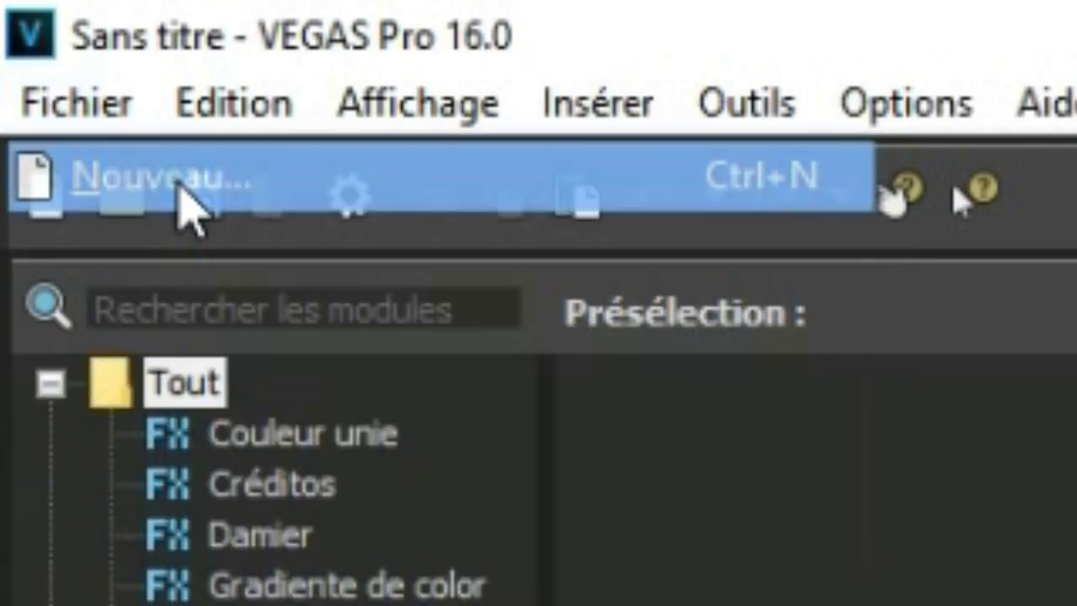
pyautogui.click(181, 198)
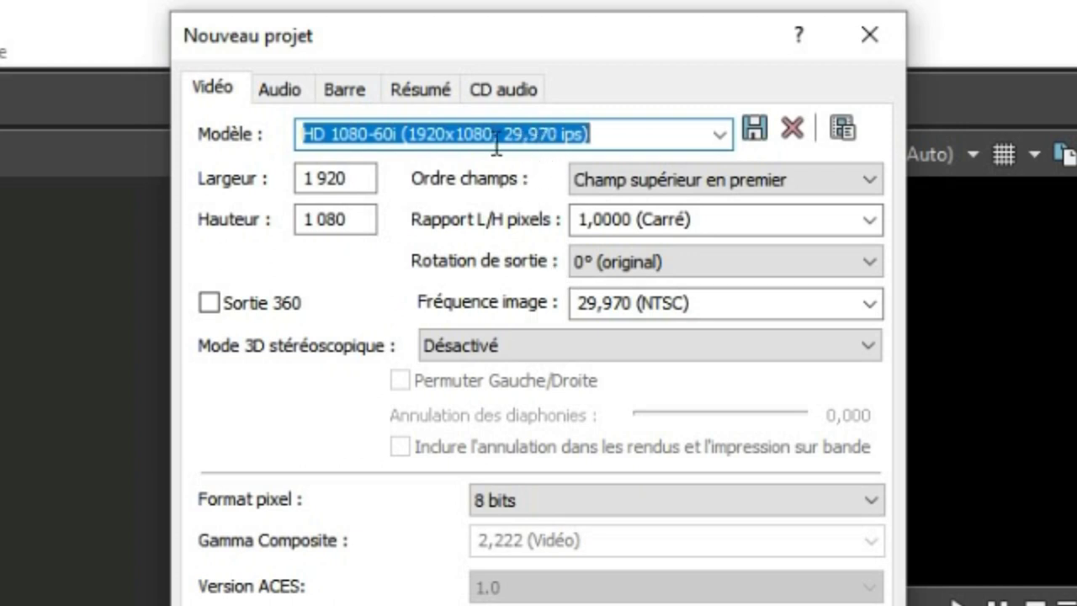
pyautogui.click(721, 137)
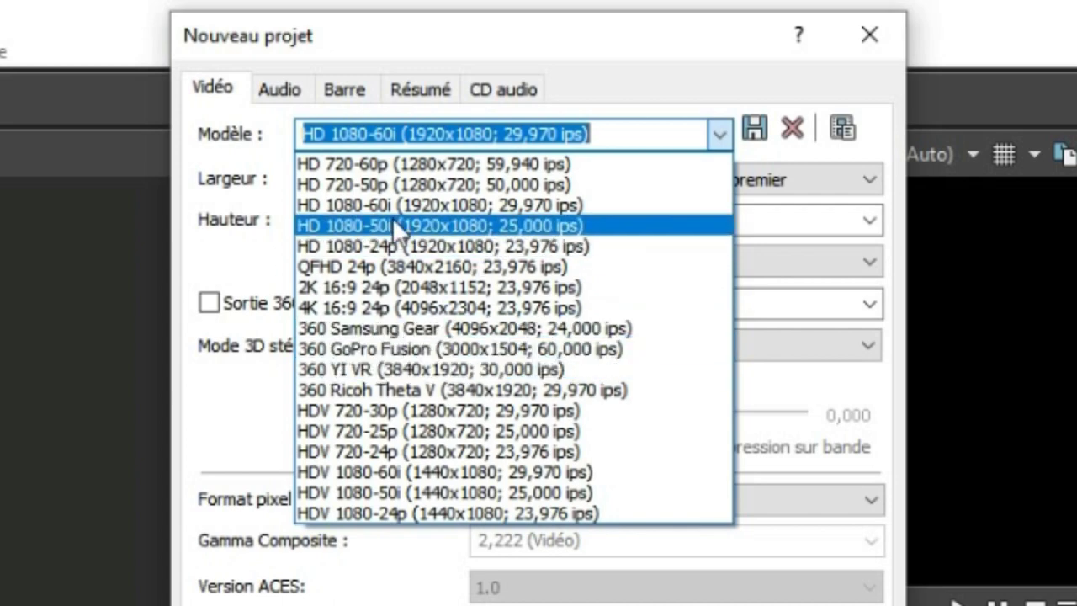
pyautogui.click(441, 203)
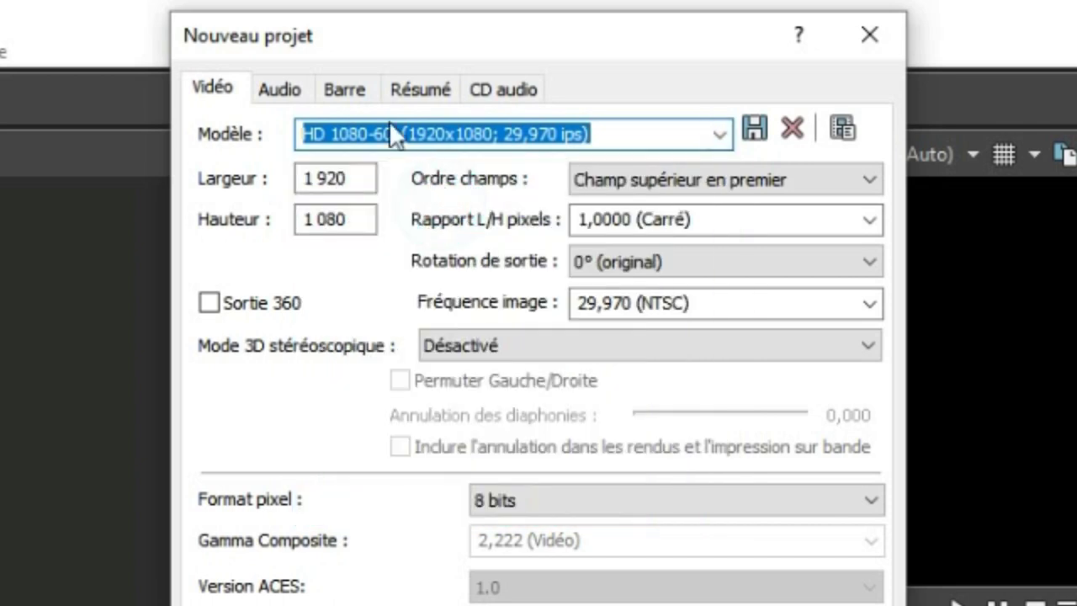
pyautogui.click(866, 184)
pyautogui.click(866, 184)
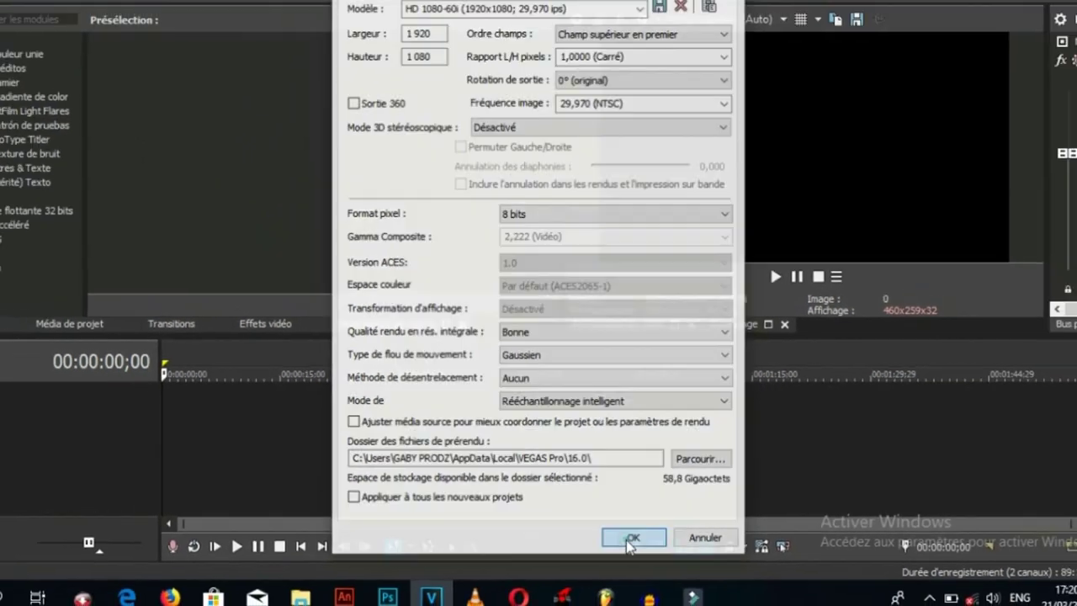
pyautogui.click(644, 541)
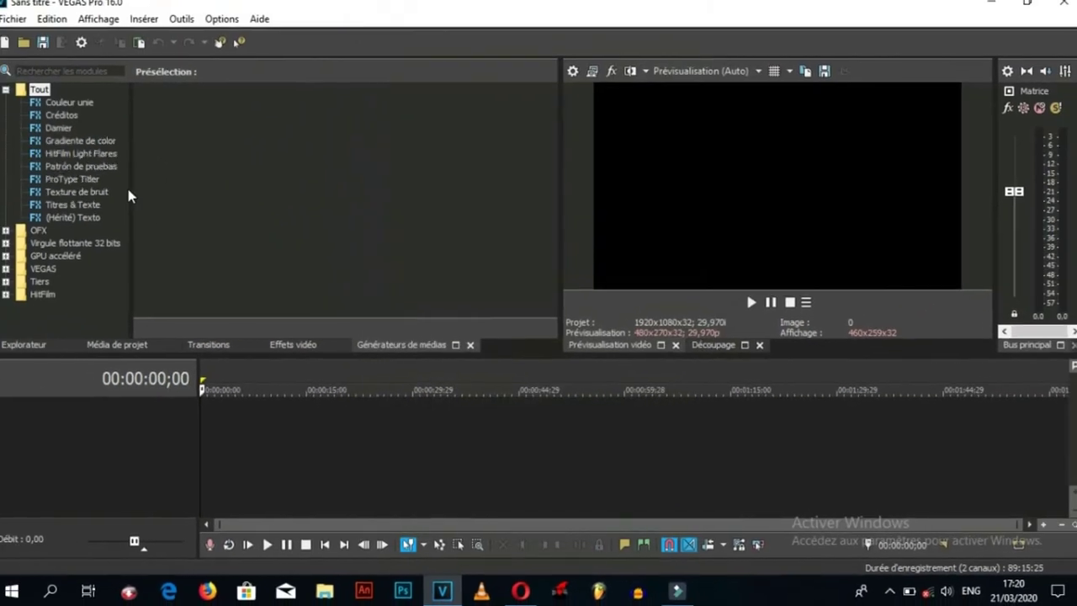
# Step: View the dialog for opening an existing project and close it without choosing a file
pyautogui.click(16, 25)
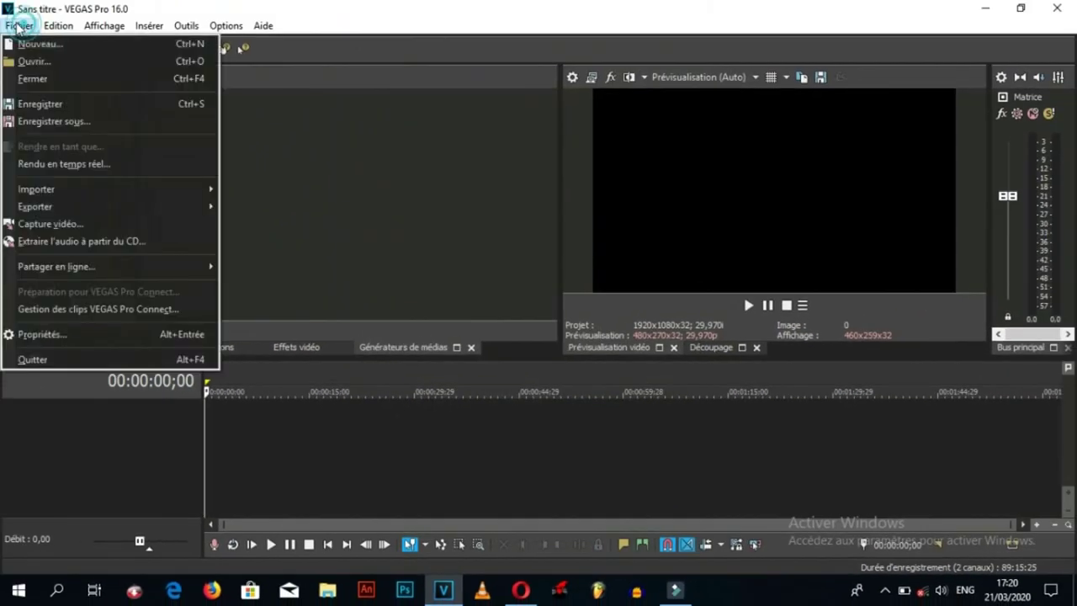
pyautogui.click(31, 64)
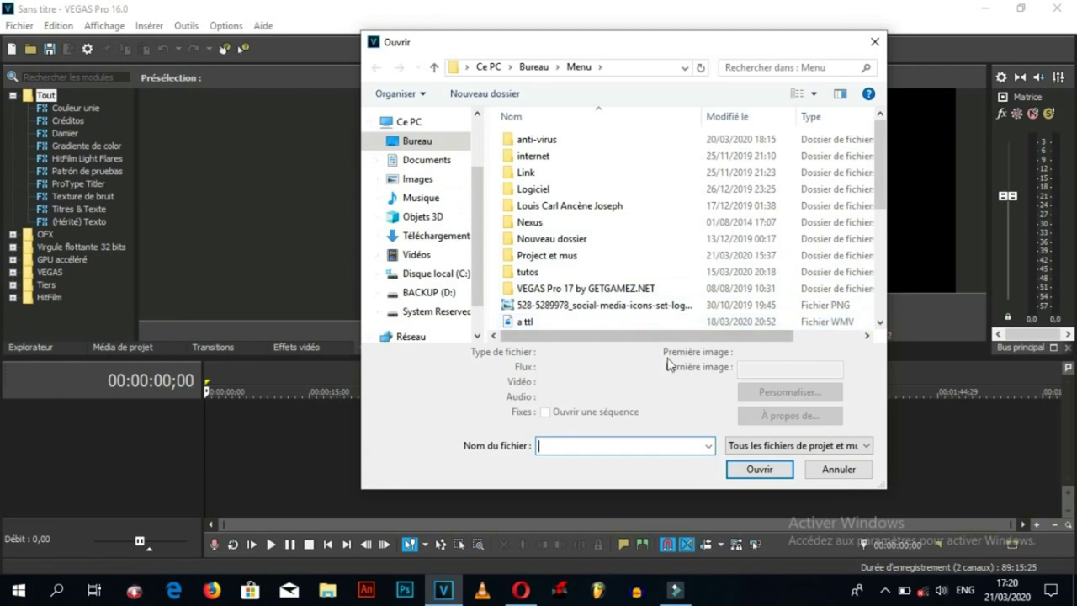
pyautogui.click(875, 41)
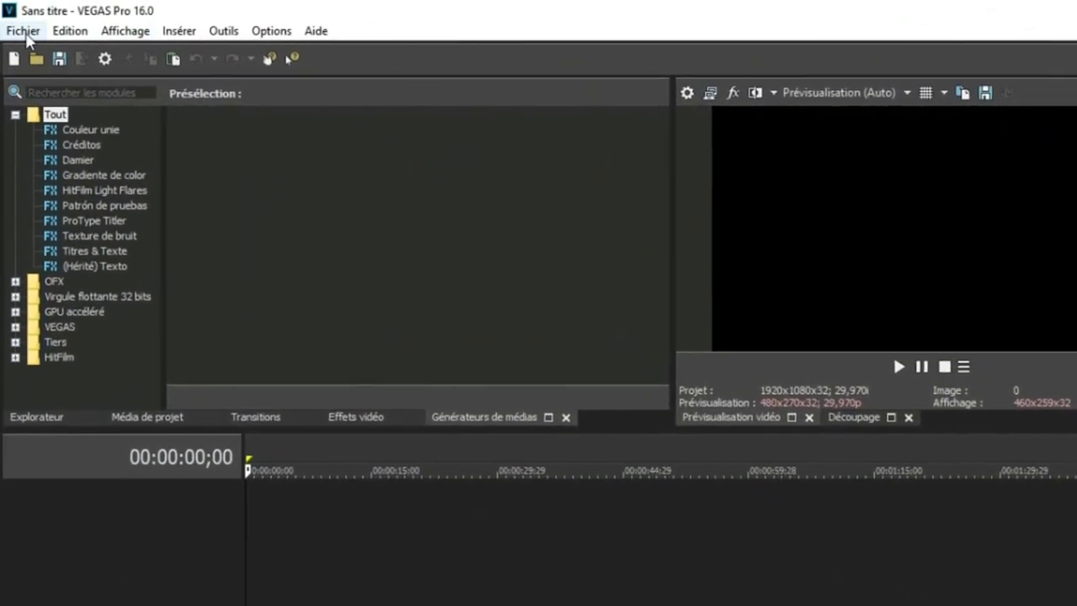
pyautogui.click(20, 26)
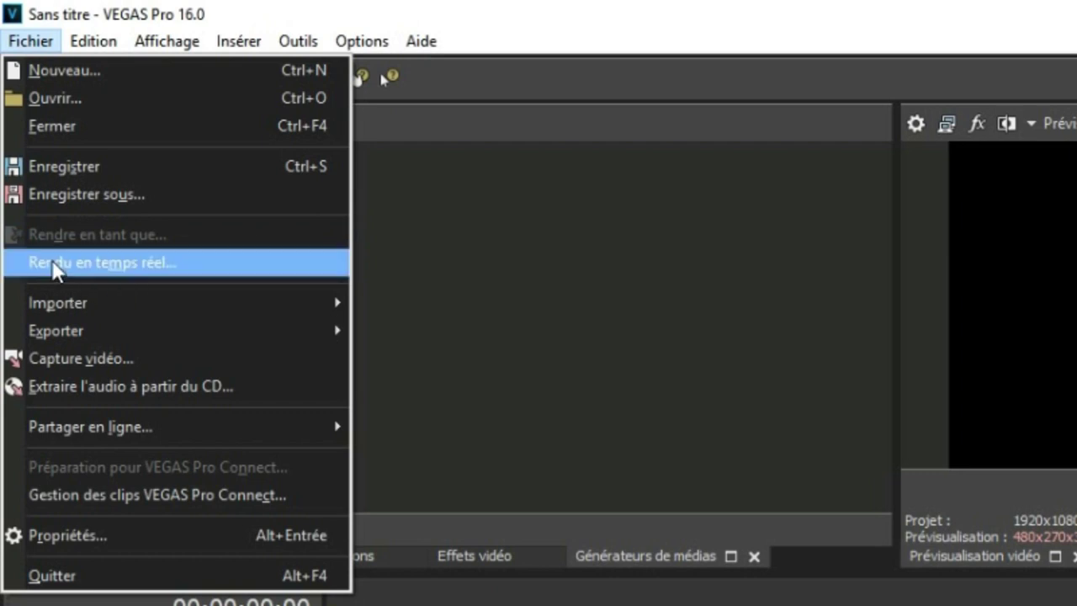
pyautogui.moveTo(94, 307)
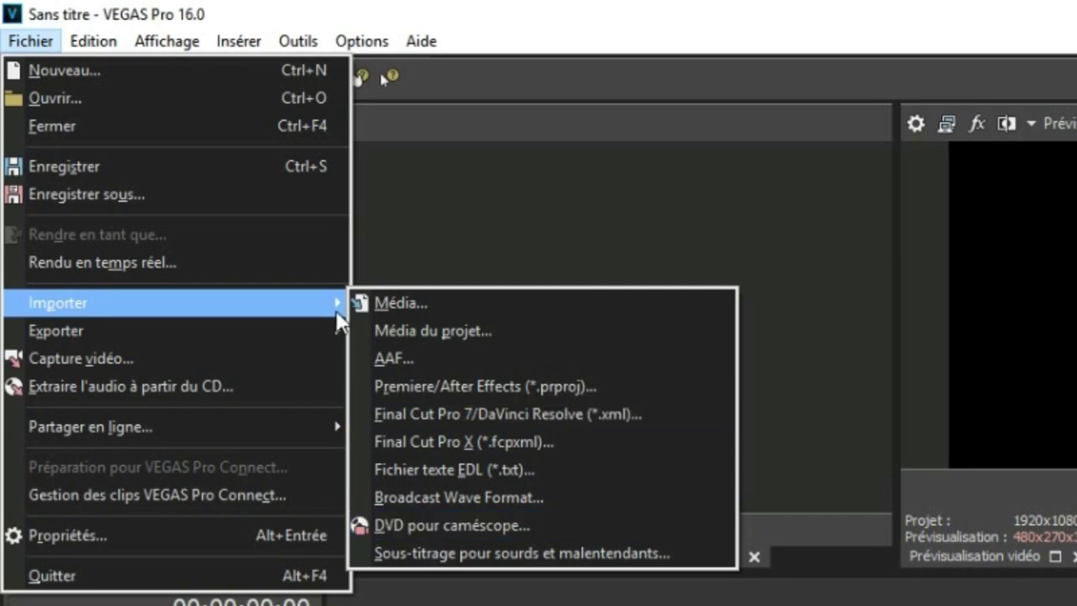
pyautogui.moveTo(336, 337)
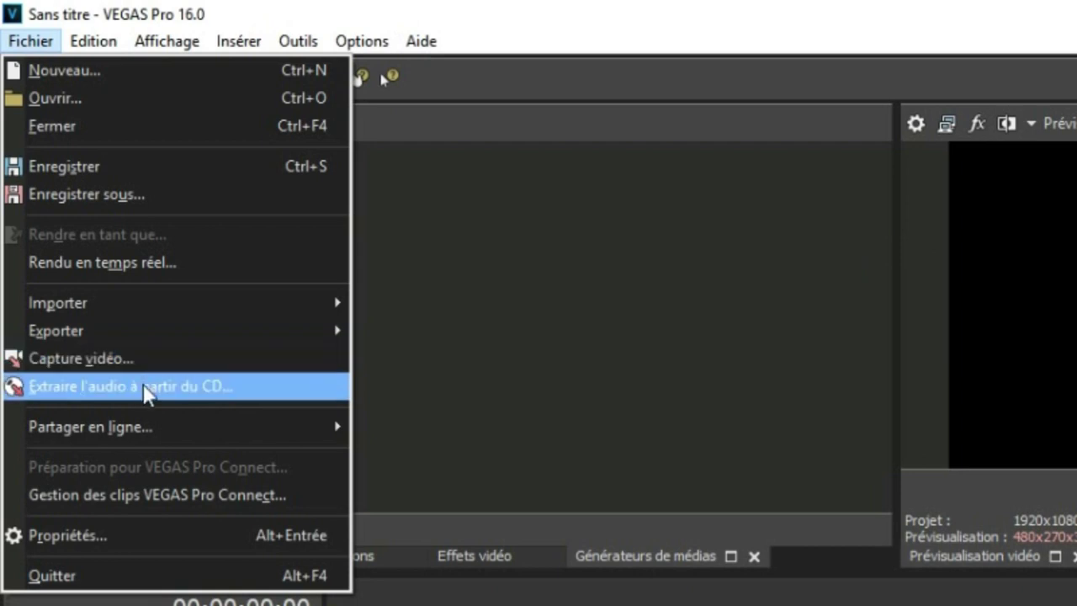
pyautogui.moveTo(153, 431)
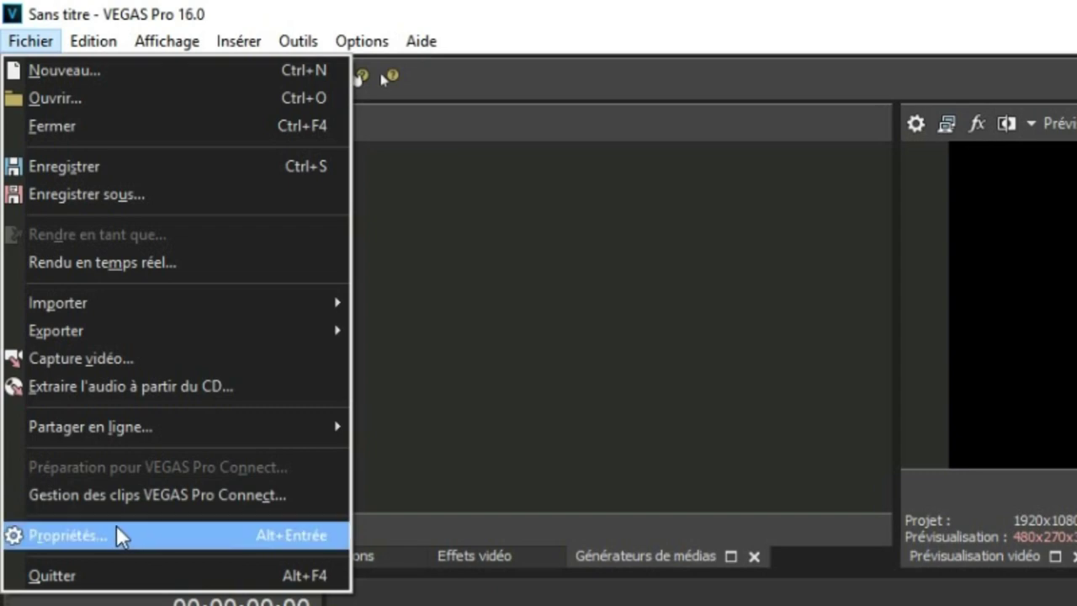
pyautogui.click(30, 72)
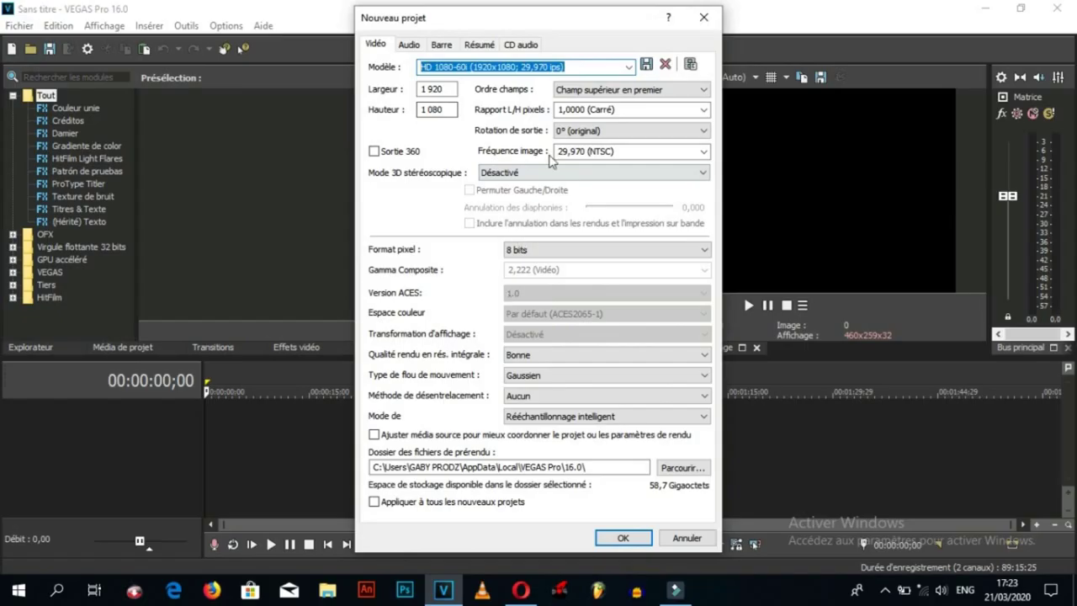
pyautogui.click(703, 17)
# Step: Examine the project properties for video, audio, ruler, summary and audio CD, including the master bus mode and bit depth choices, without changing them
pyautogui.click(25, 26)
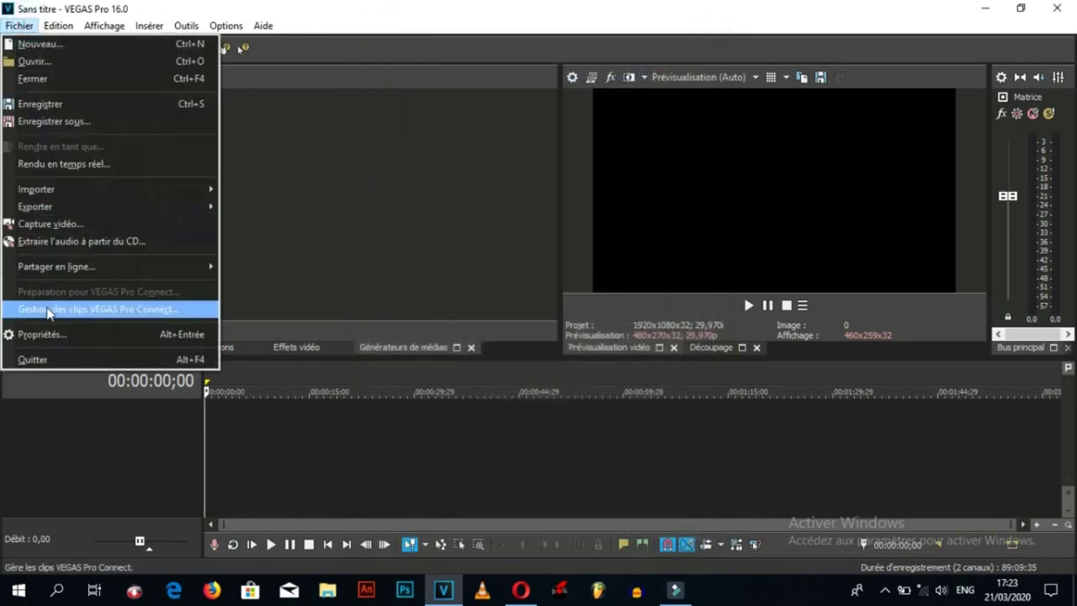
pyautogui.click(46, 336)
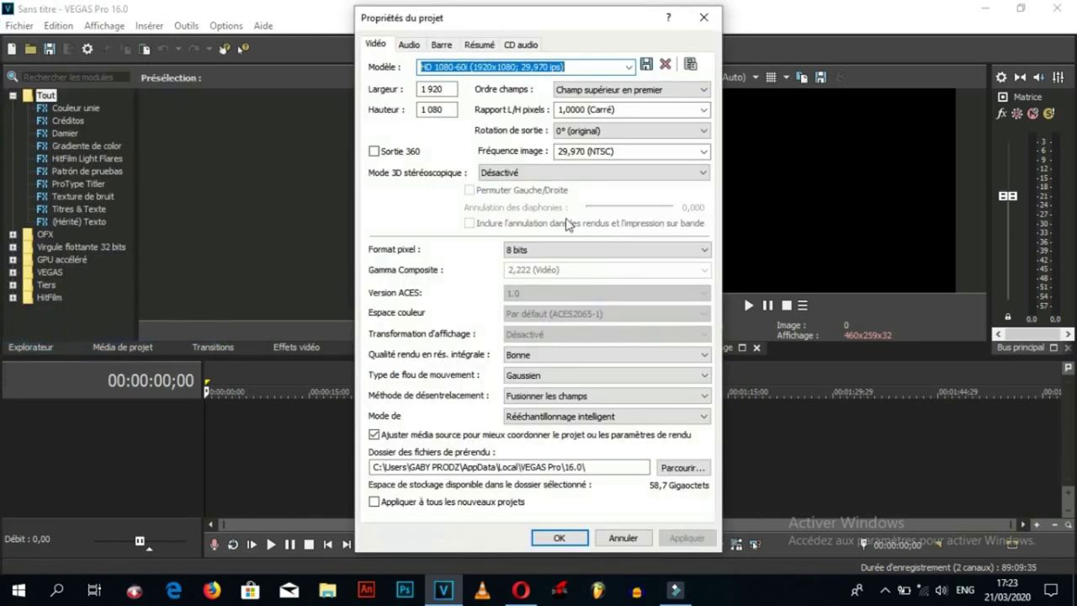
pyautogui.click(410, 48)
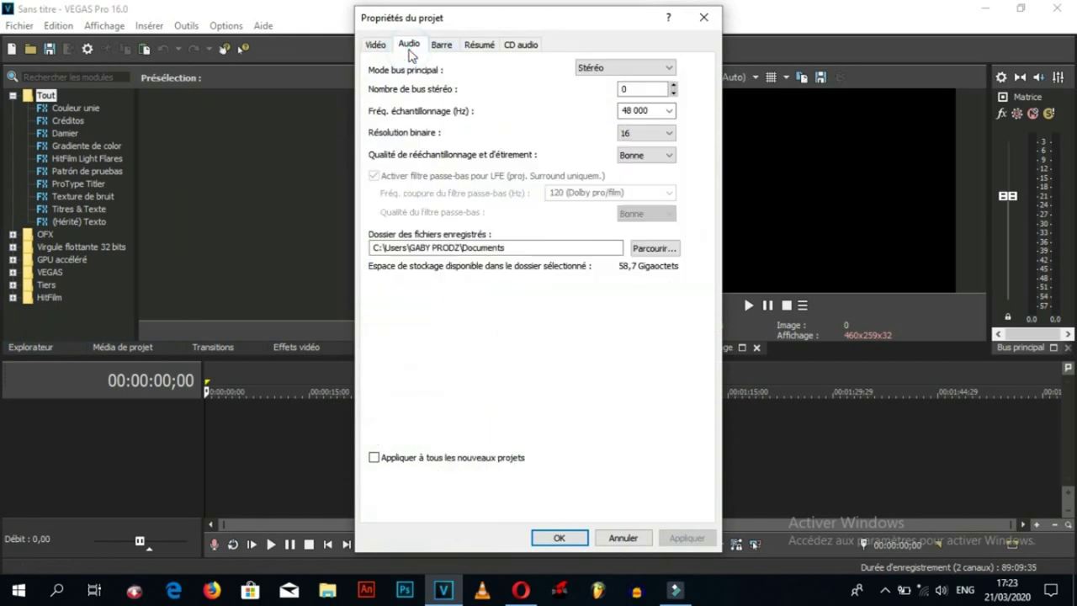
pyautogui.click(668, 68)
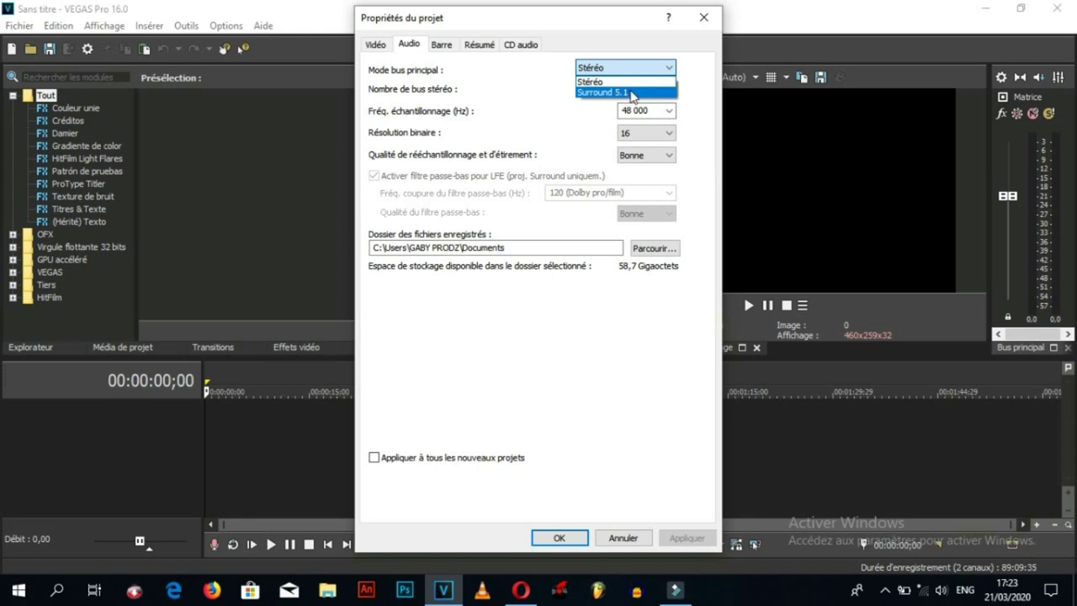
pyautogui.click(671, 72)
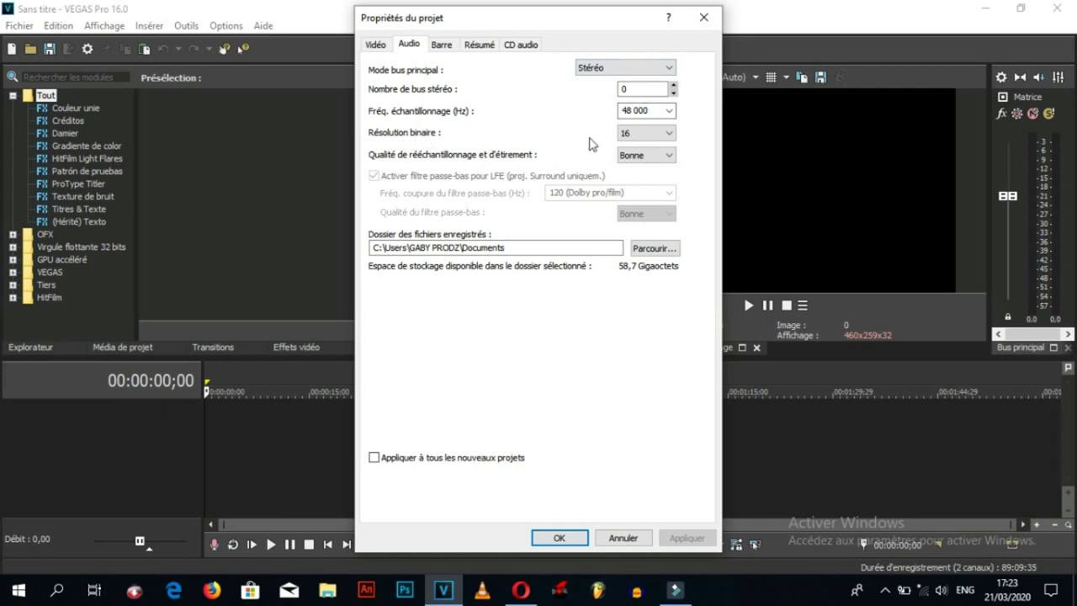
pyautogui.click(671, 135)
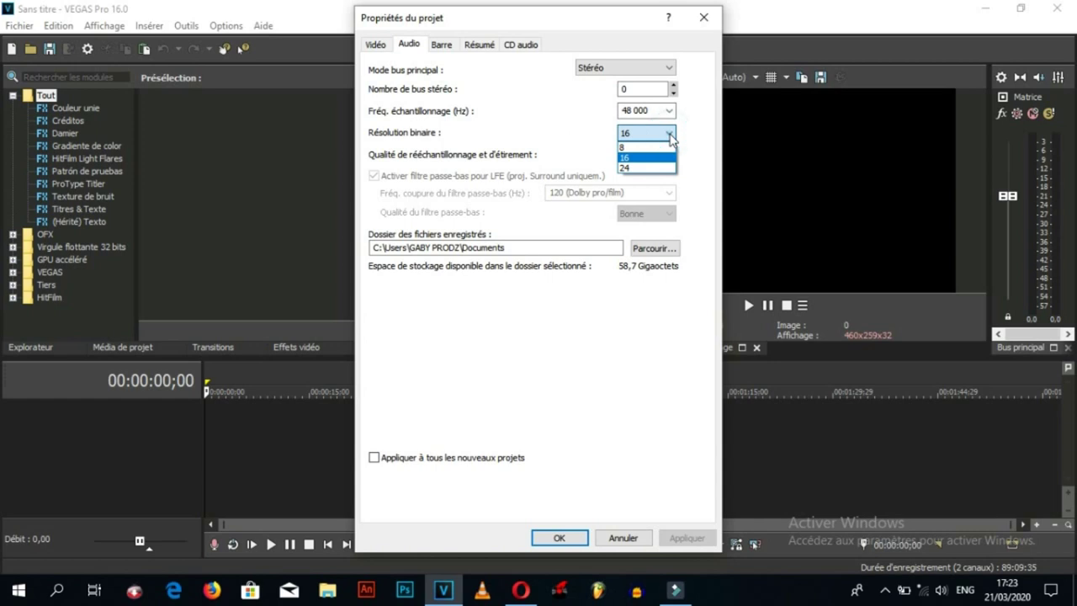
pyautogui.click(670, 135)
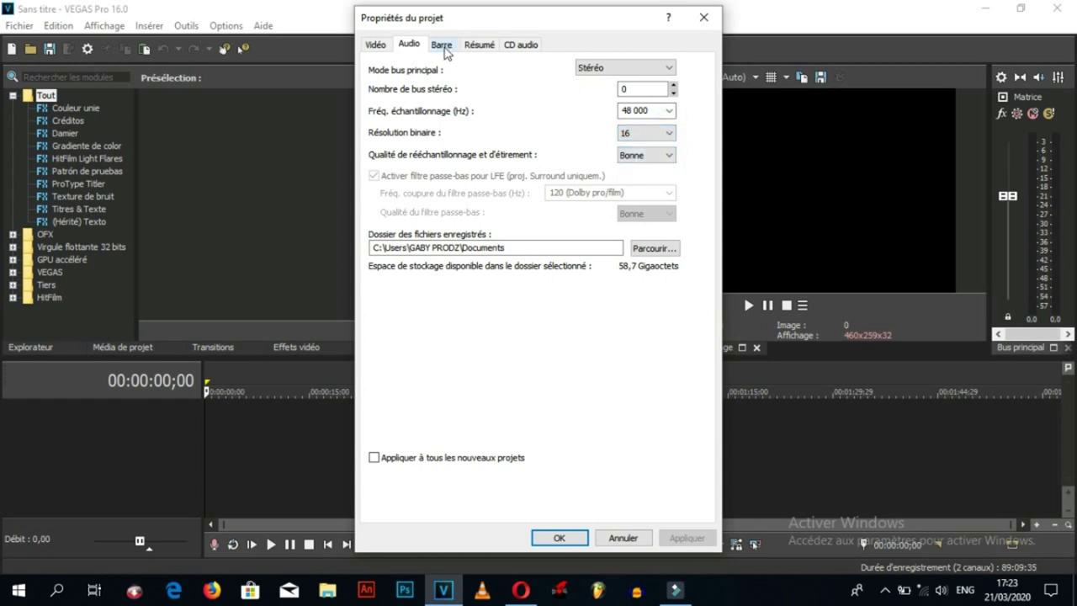
pyautogui.click(446, 51)
pyautogui.click(472, 49)
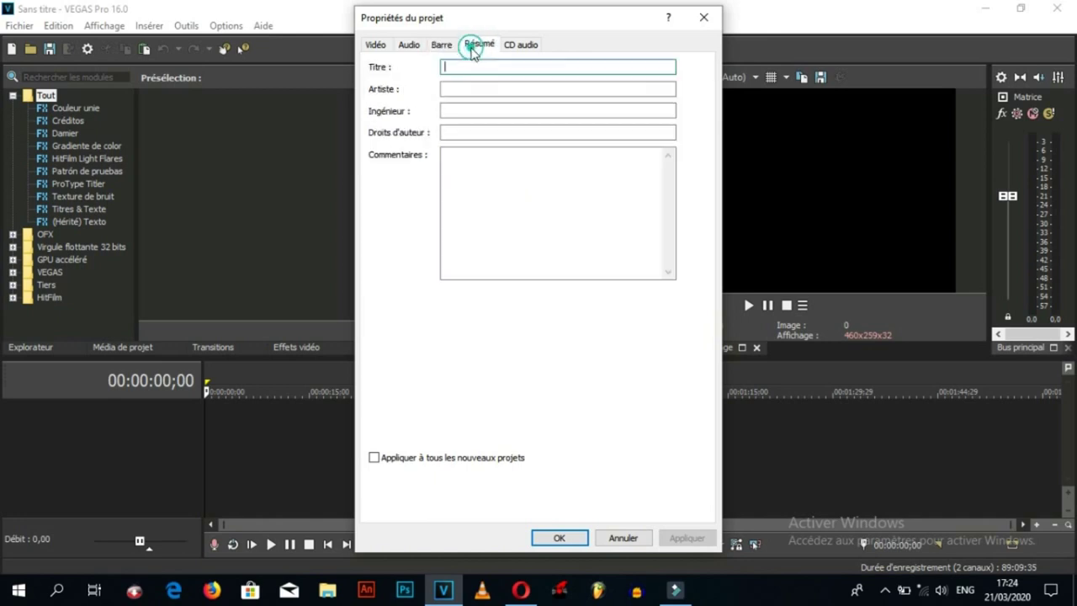
pyautogui.click(516, 46)
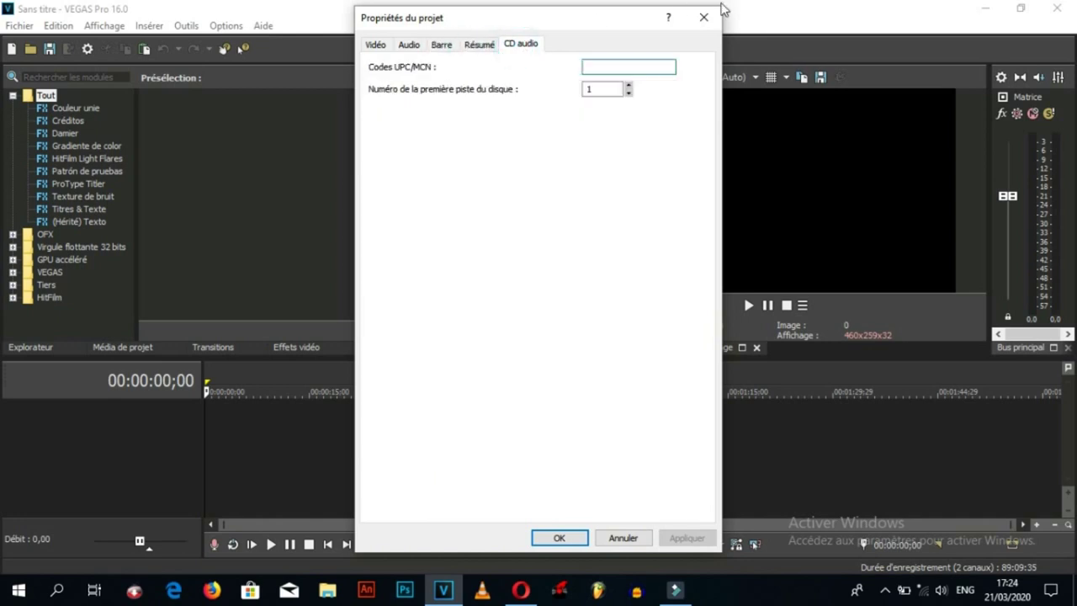
pyautogui.click(703, 17)
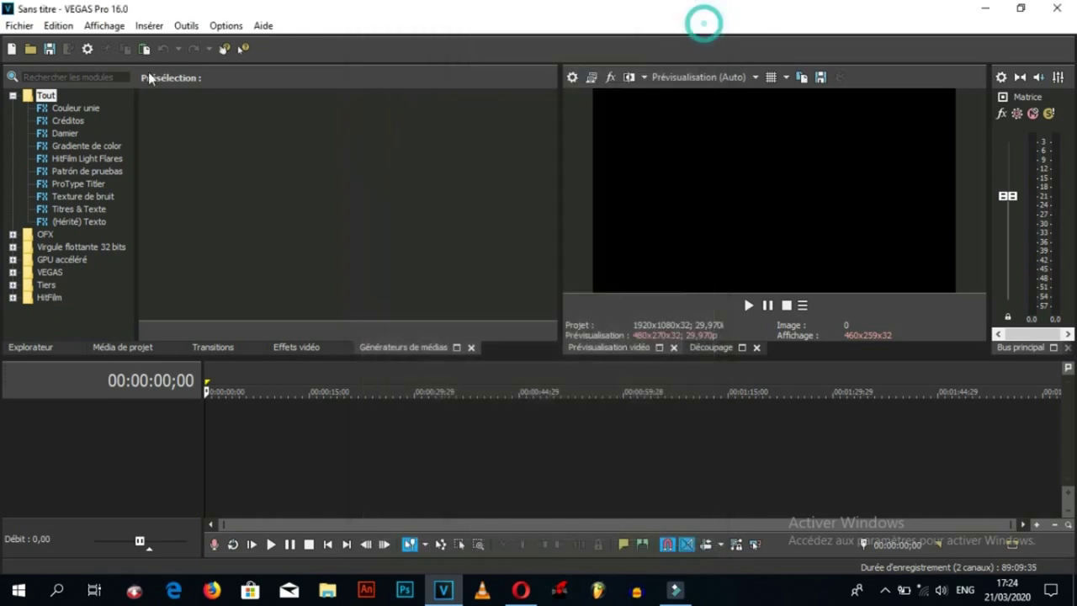
pyautogui.click(19, 26)
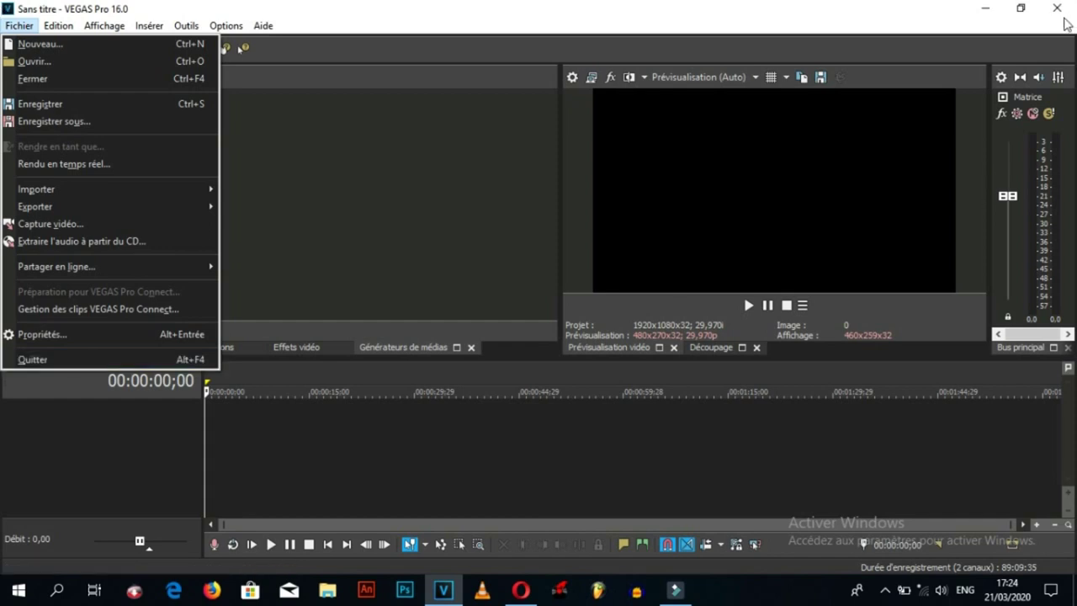
# Step: Examine the file and editing commands, including the navigation, post-edit ripple and selection options
pyautogui.click(831, 26)
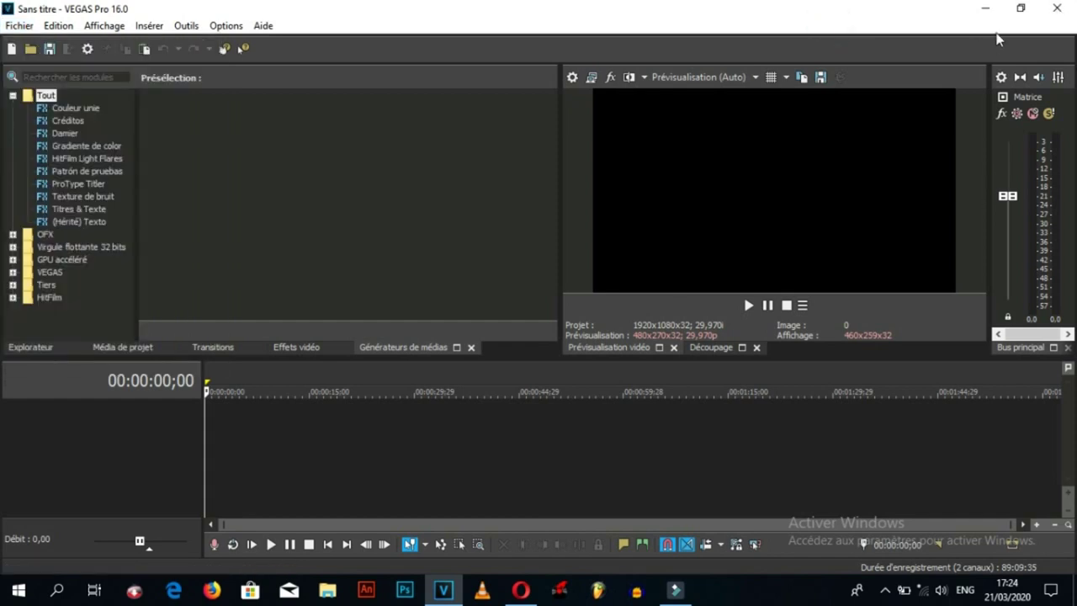
pyautogui.click(18, 26)
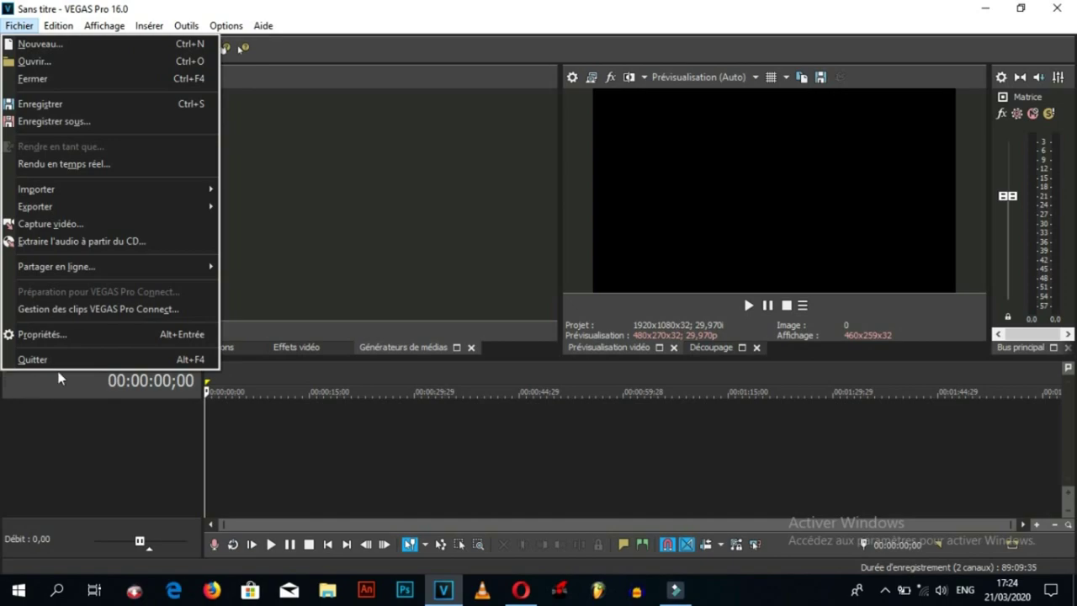
pyautogui.moveTo(63, 27)
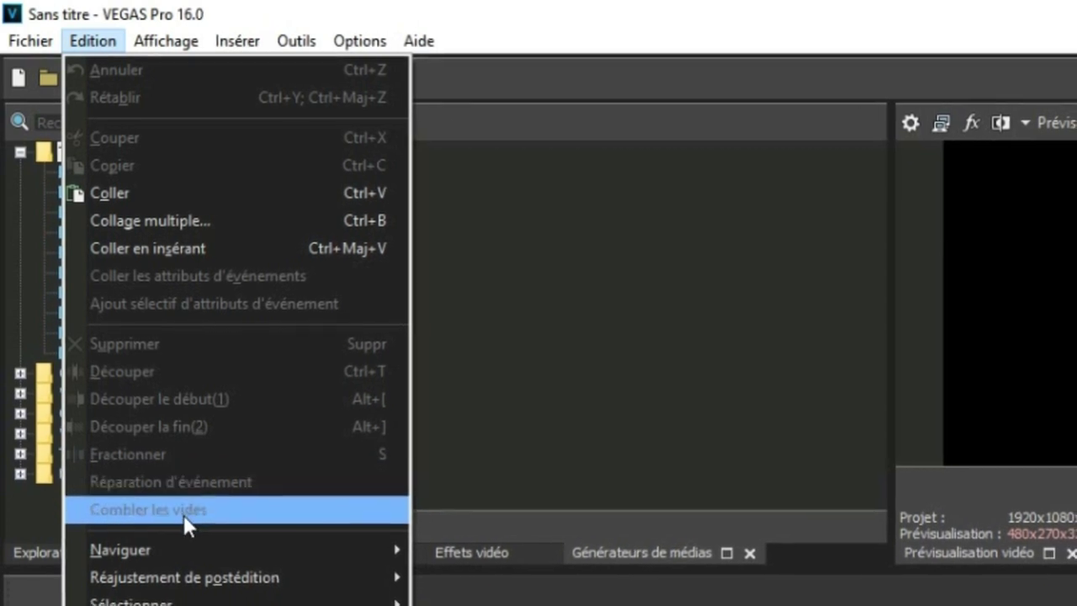
pyautogui.moveTo(225, 552)
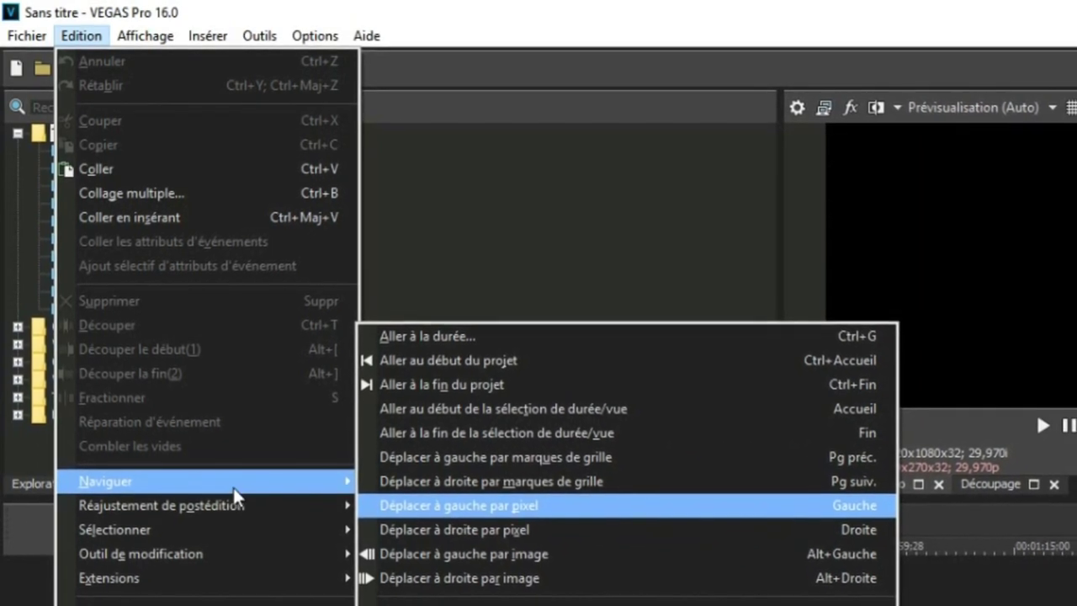
pyautogui.moveTo(234, 503)
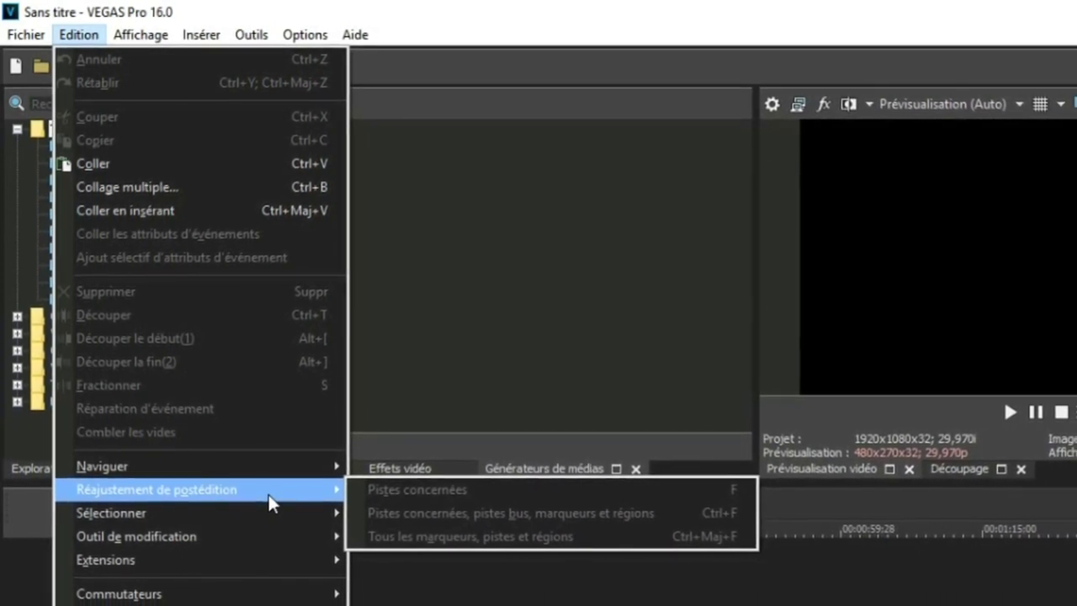
pyautogui.moveTo(296, 515)
pyautogui.moveTo(282, 494)
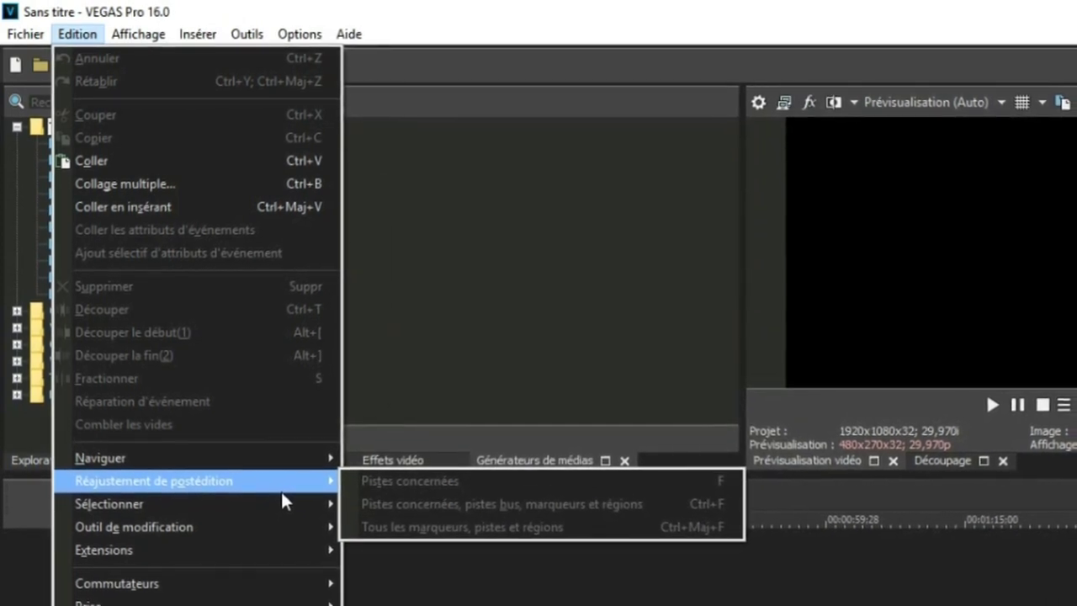
pyautogui.moveTo(280, 491)
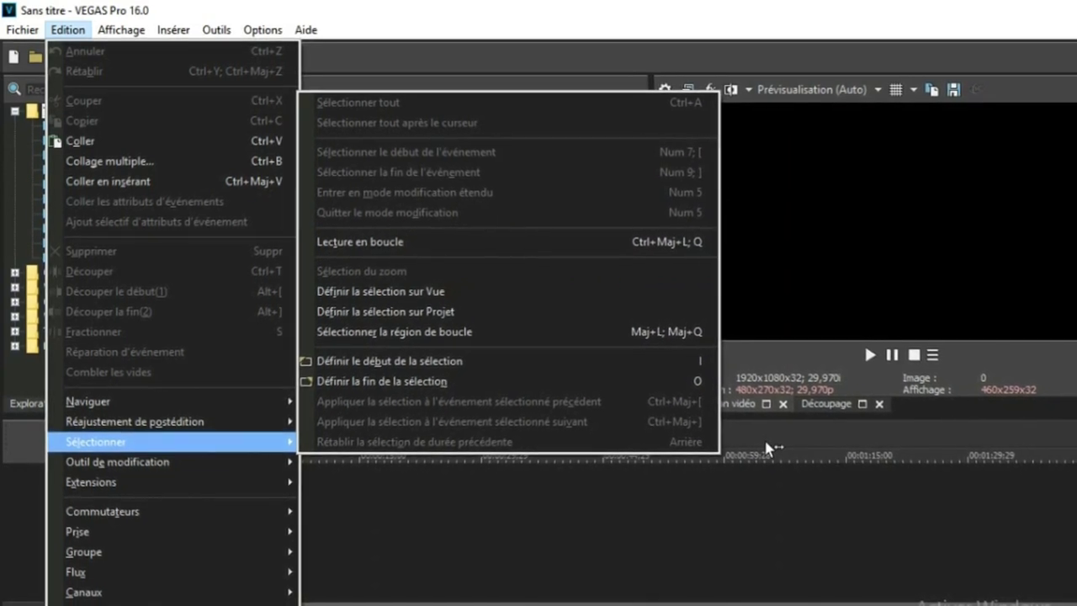
# Step: Place the timeline cursor at 00:01:05;01 and select the time range from there to frame 2588
pyautogui.click(768, 451)
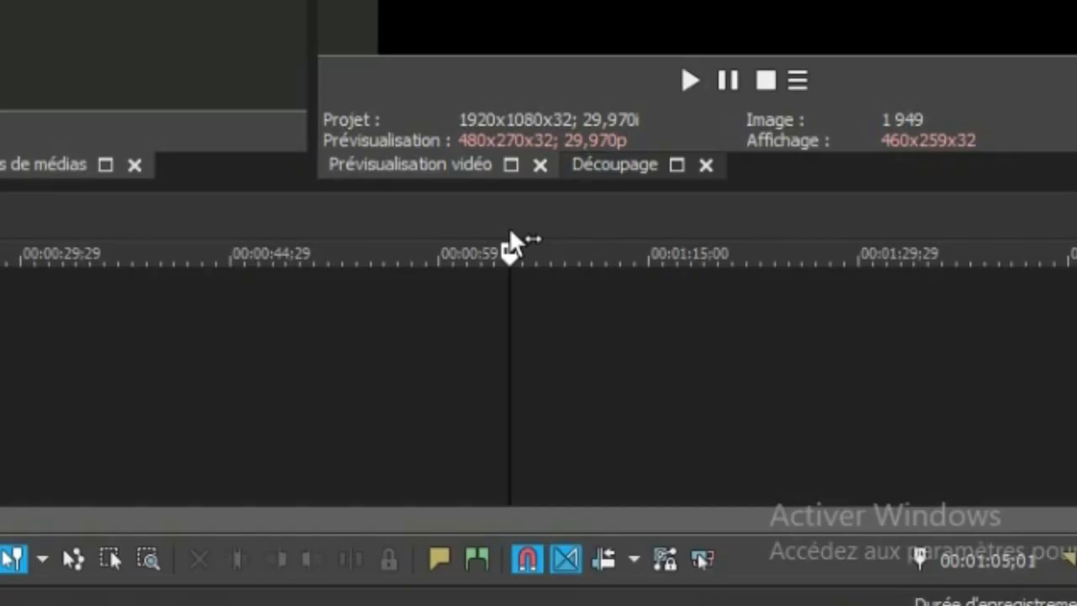
pyautogui.click(509, 231)
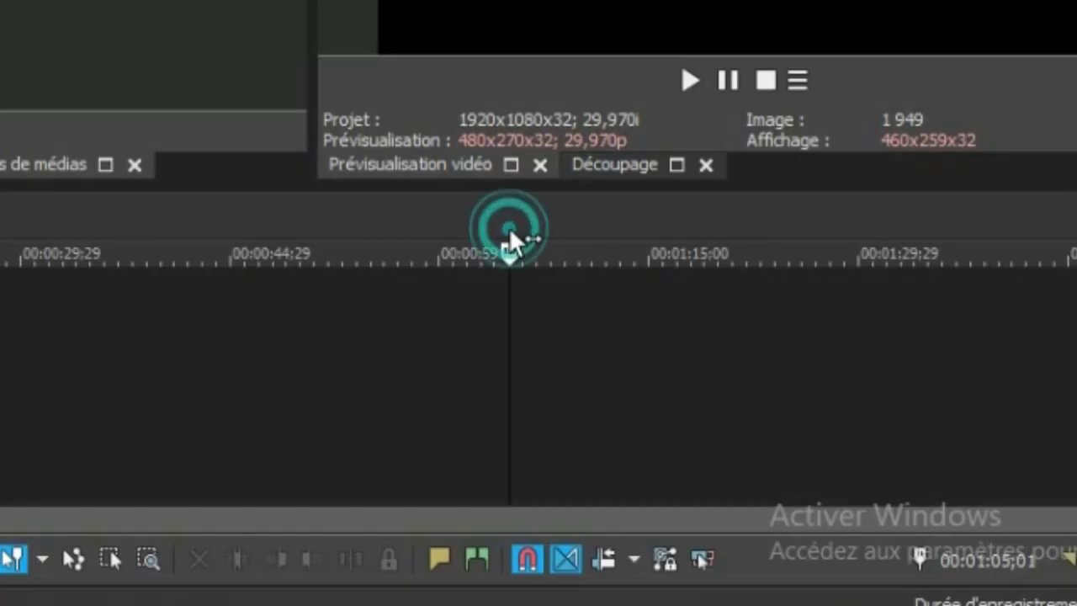
pyautogui.click(509, 231)
pyautogui.moveTo(509, 231); pyautogui.dragTo(808, 253)
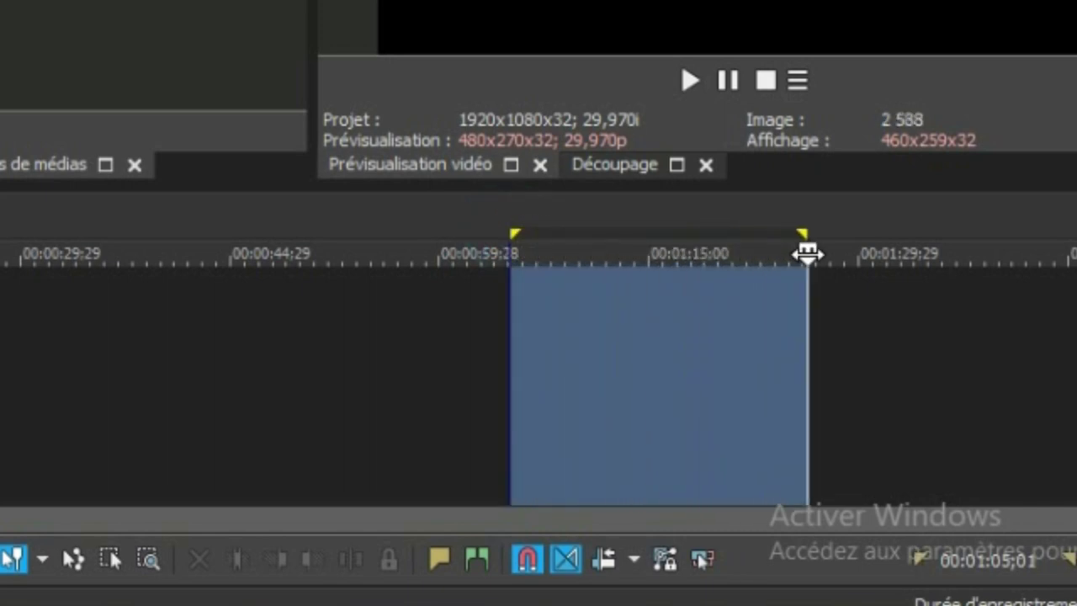
# Step: Play the selected time range and shorten it to end at 00:01:08;09
pyautogui.press('space')
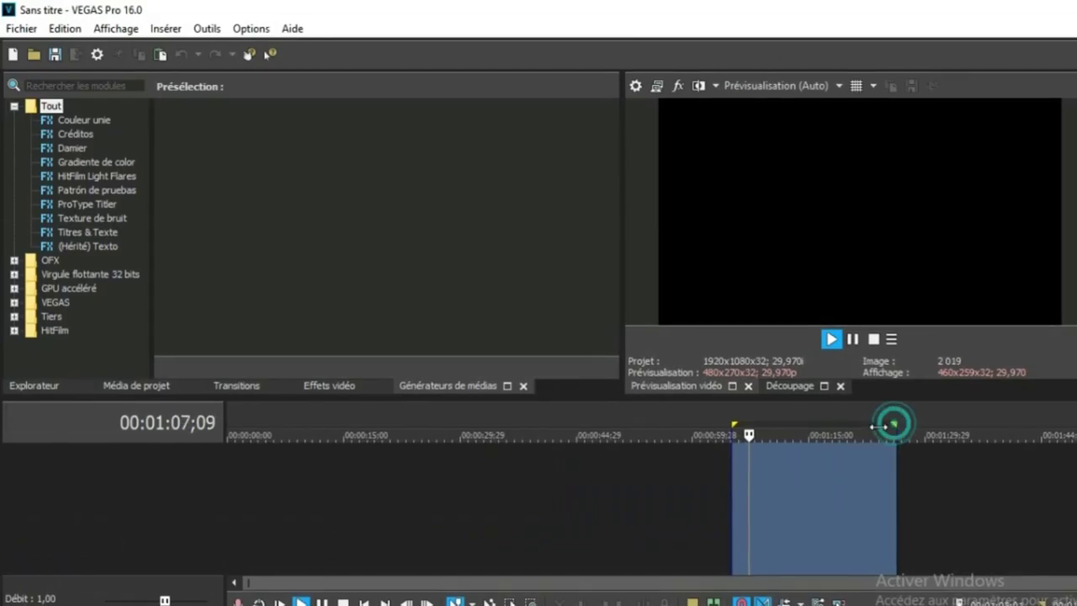
pyautogui.moveTo(802, 233); pyautogui.dragTo(574, 250)
pyautogui.moveTo(762, 430); pyautogui.dragTo(744, 424)
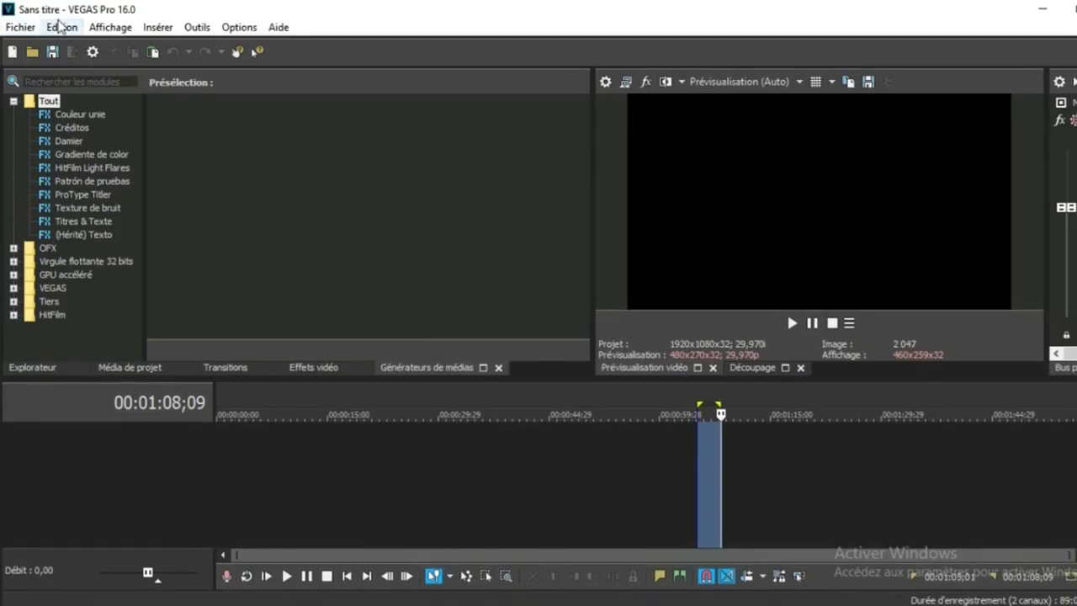
# Step: Examine the remaining editing commands: selection options, editing tools, extensions and event switches
pyautogui.click(61, 27)
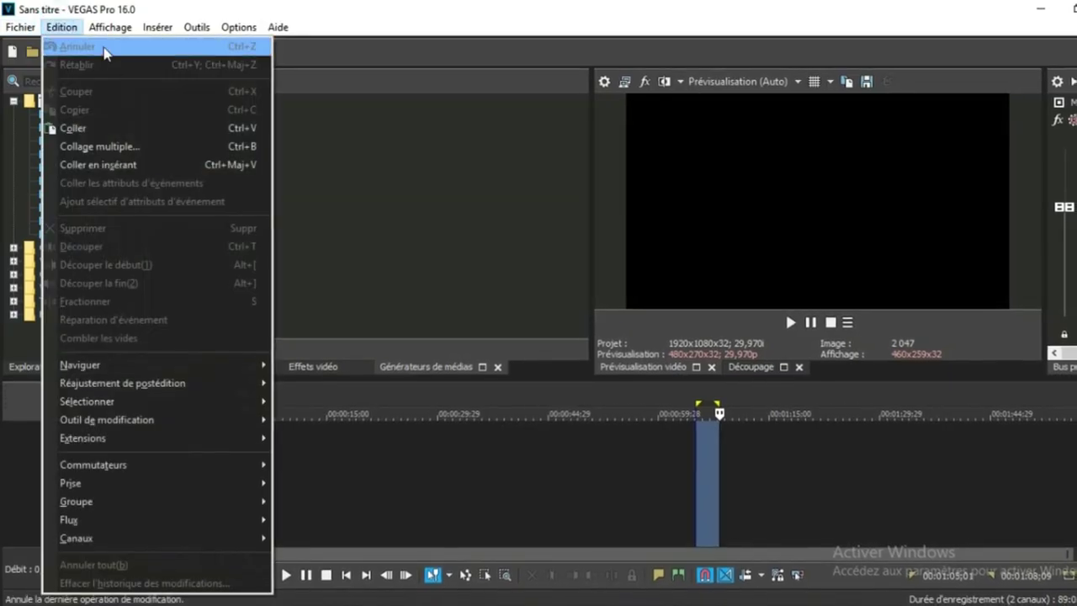
pyautogui.moveTo(158, 397)
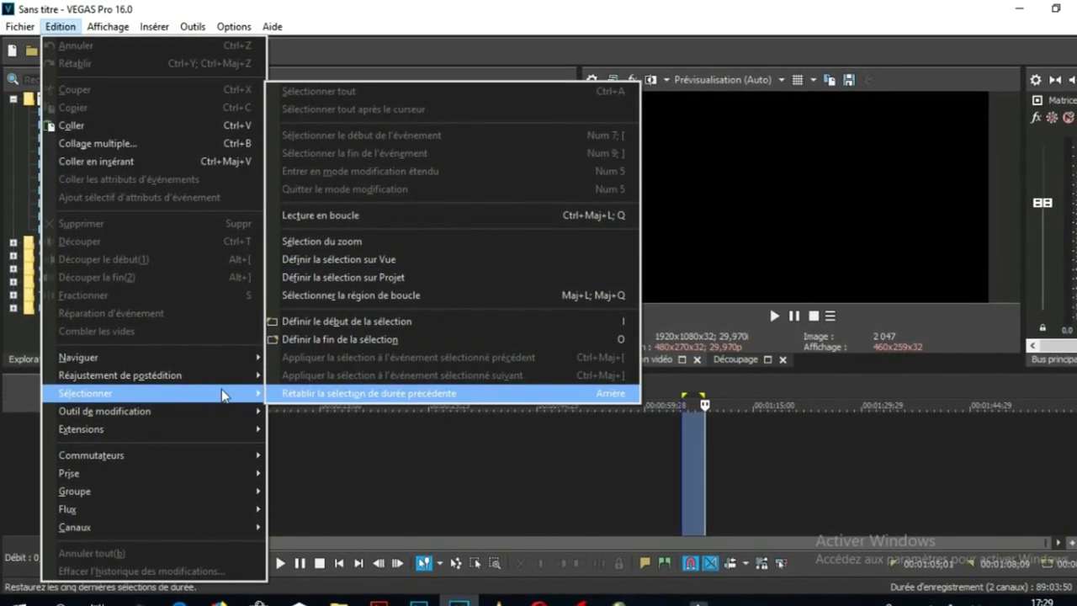
pyautogui.moveTo(203, 413)
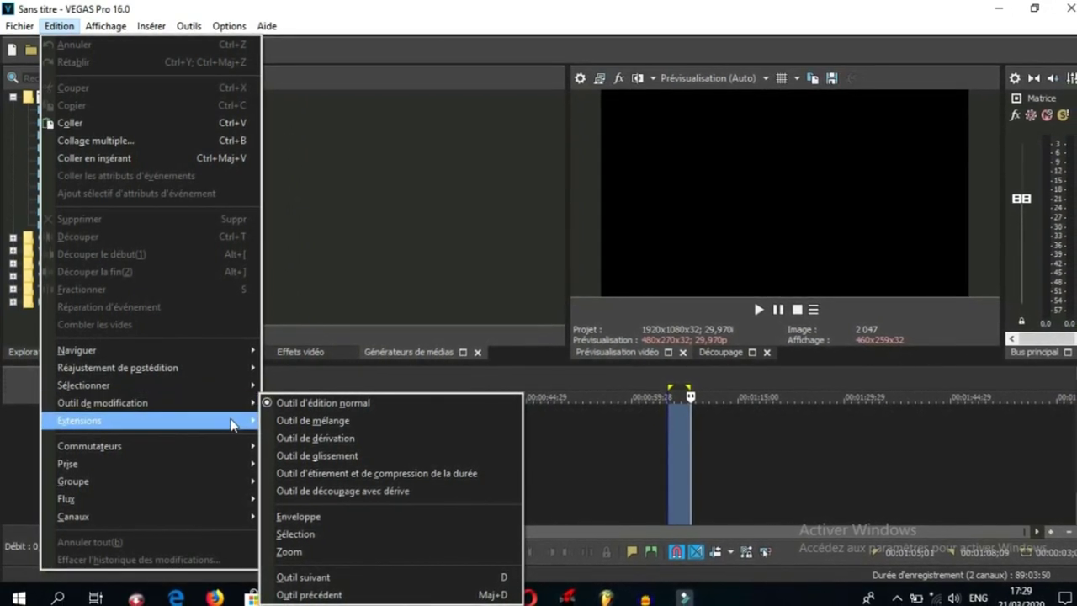
pyautogui.moveTo(231, 422)
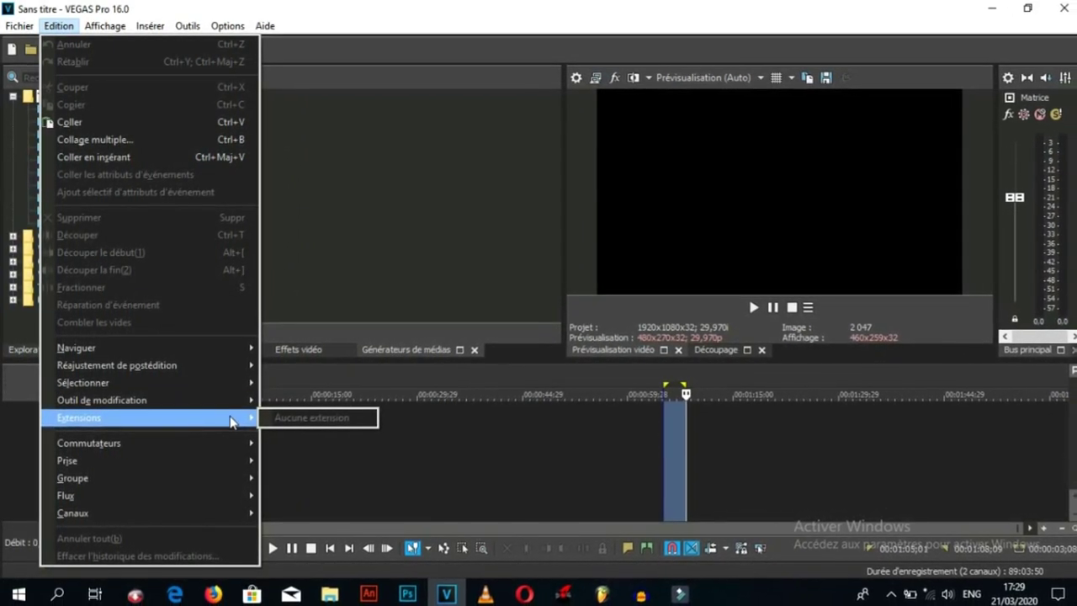
pyautogui.moveTo(232, 447)
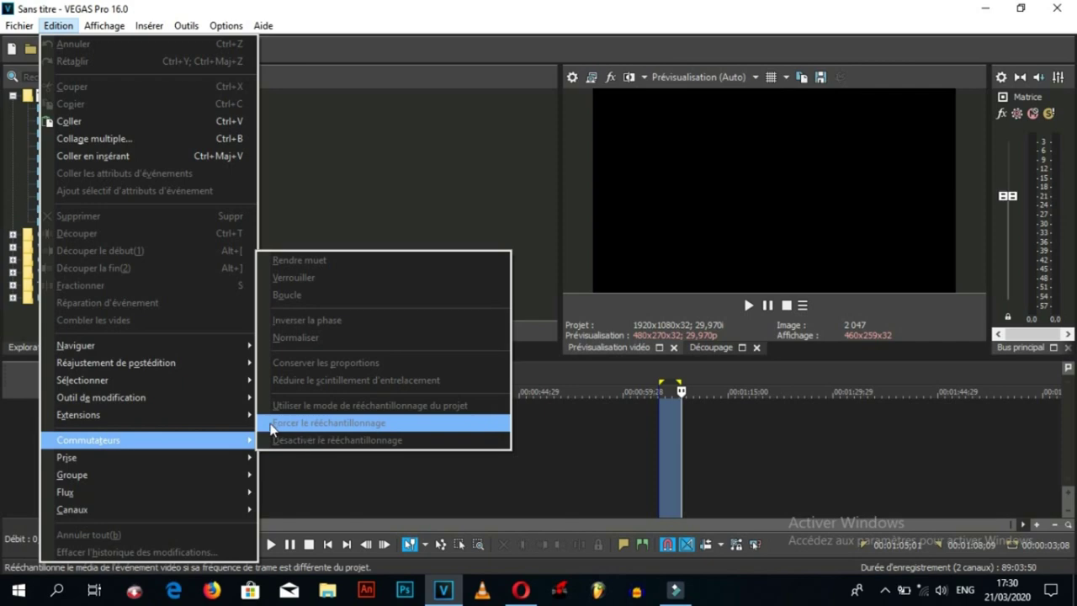
pyautogui.moveTo(249, 423)
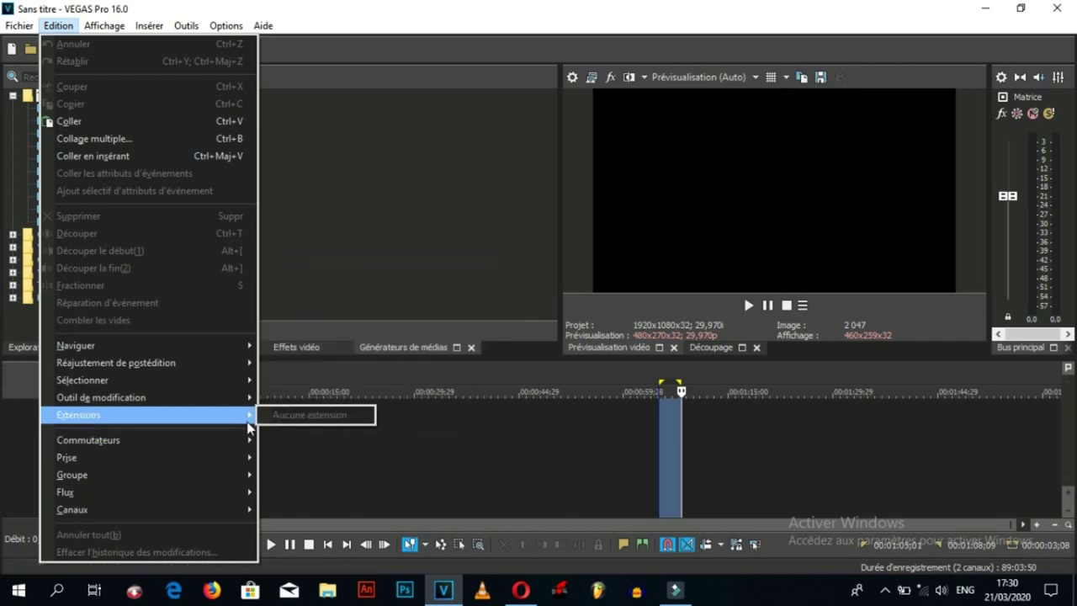
pyautogui.moveTo(253, 459)
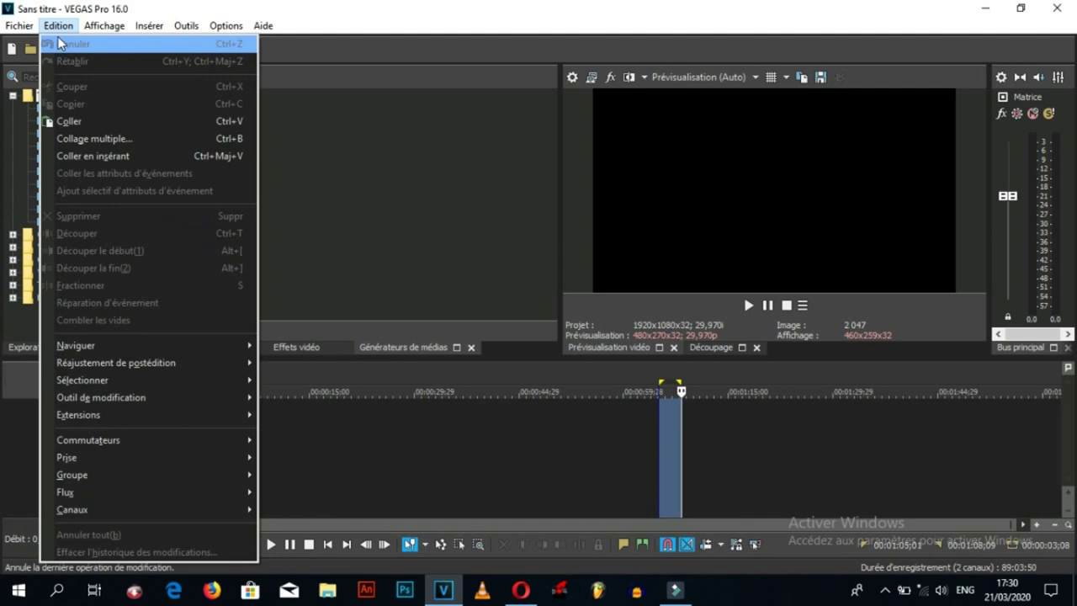
pyautogui.moveTo(104, 27)
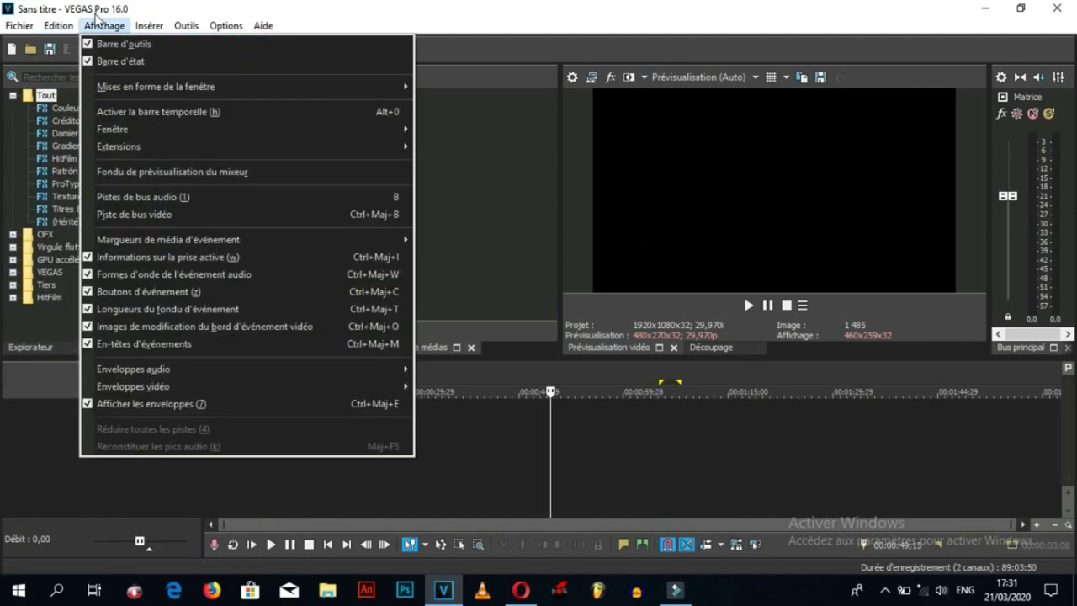
pyautogui.click(97, 25)
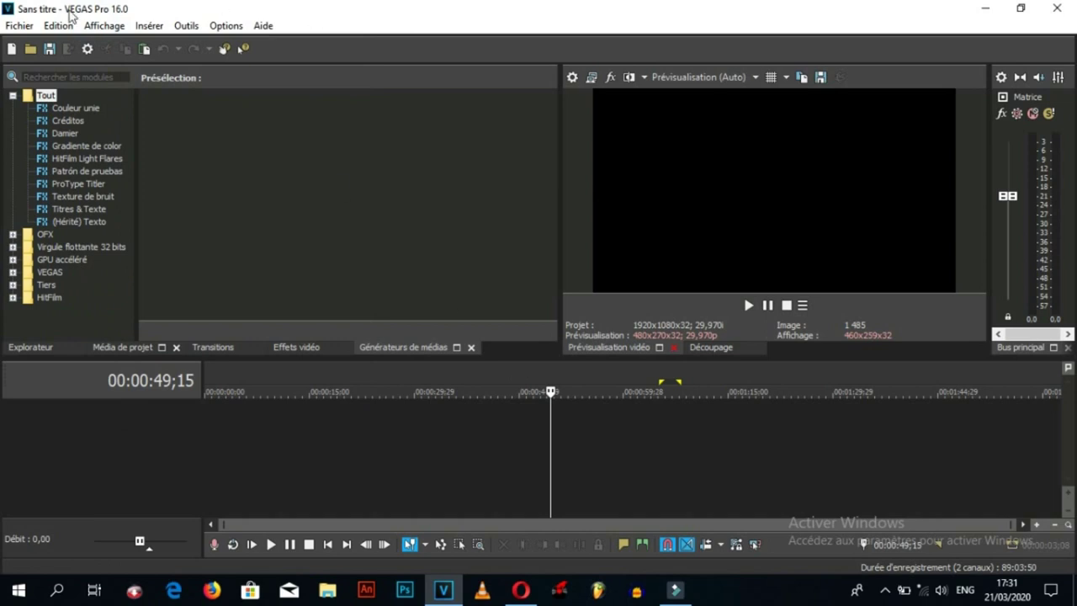
pyautogui.click(98, 27)
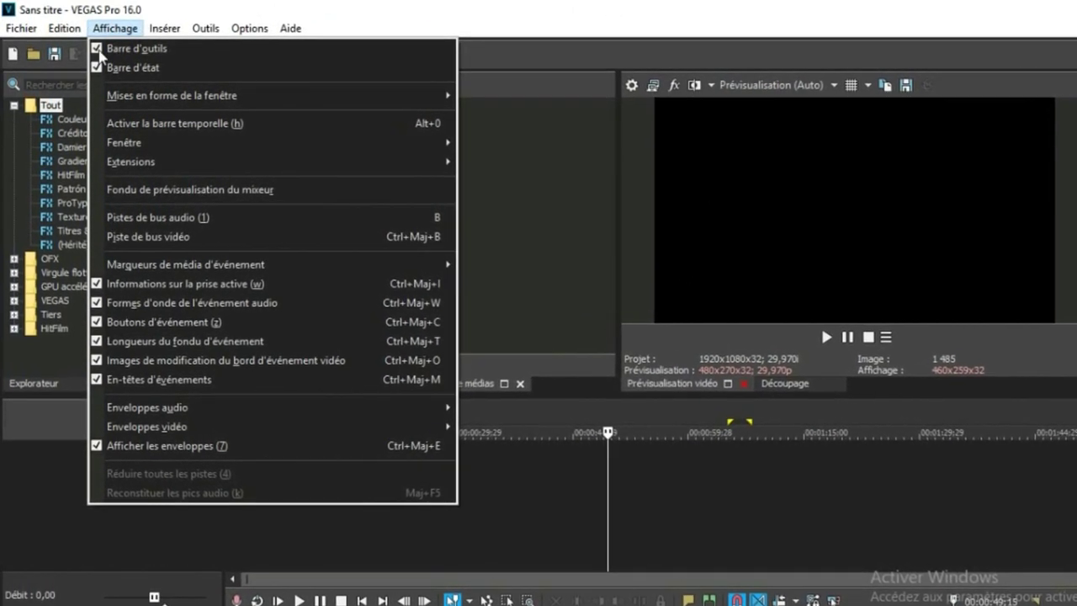
pyautogui.press('Left')
pyautogui.press('Left')
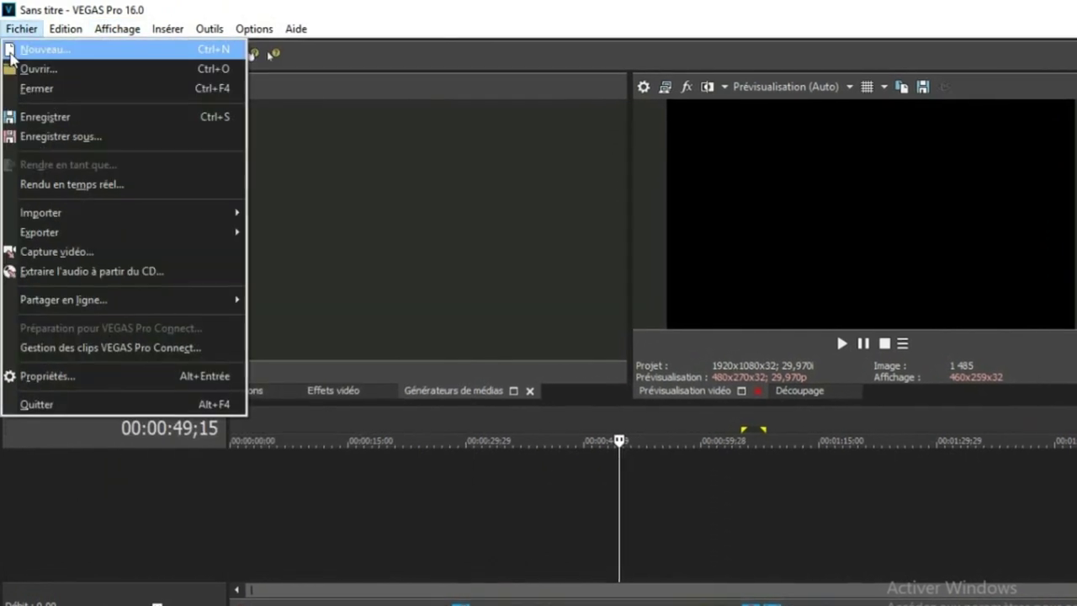
pyautogui.press('Escape')
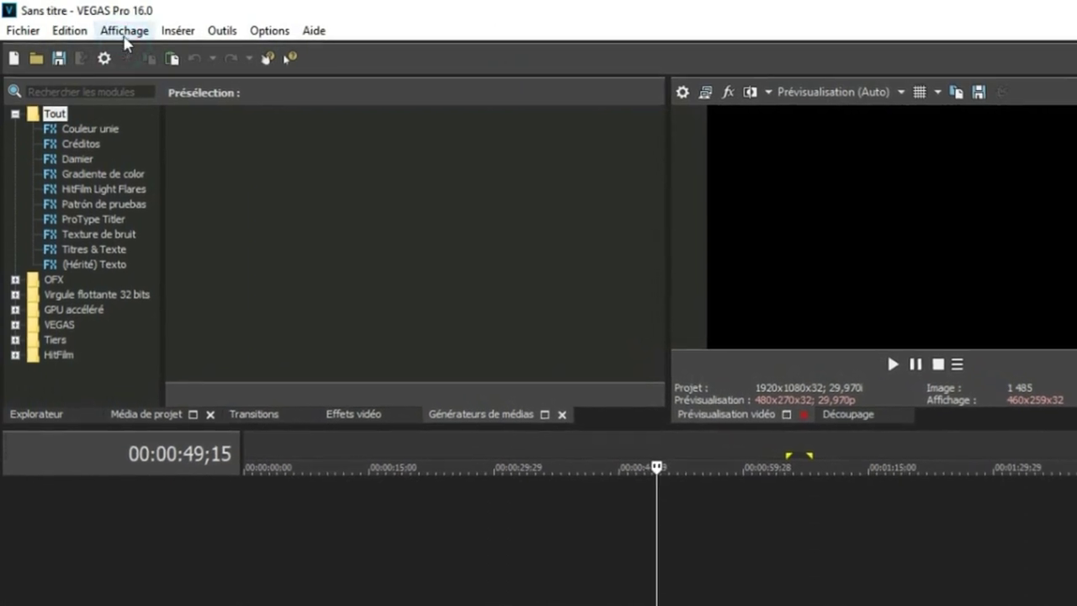
# Step: Hide the main toolbar and show it again
pyautogui.click(122, 34)
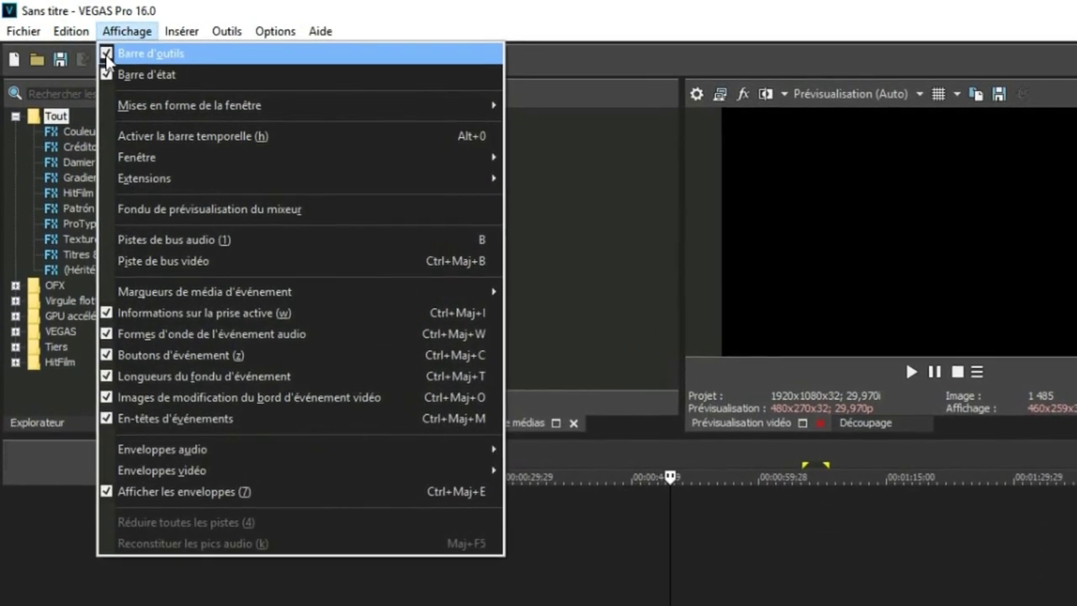
pyautogui.click(108, 55)
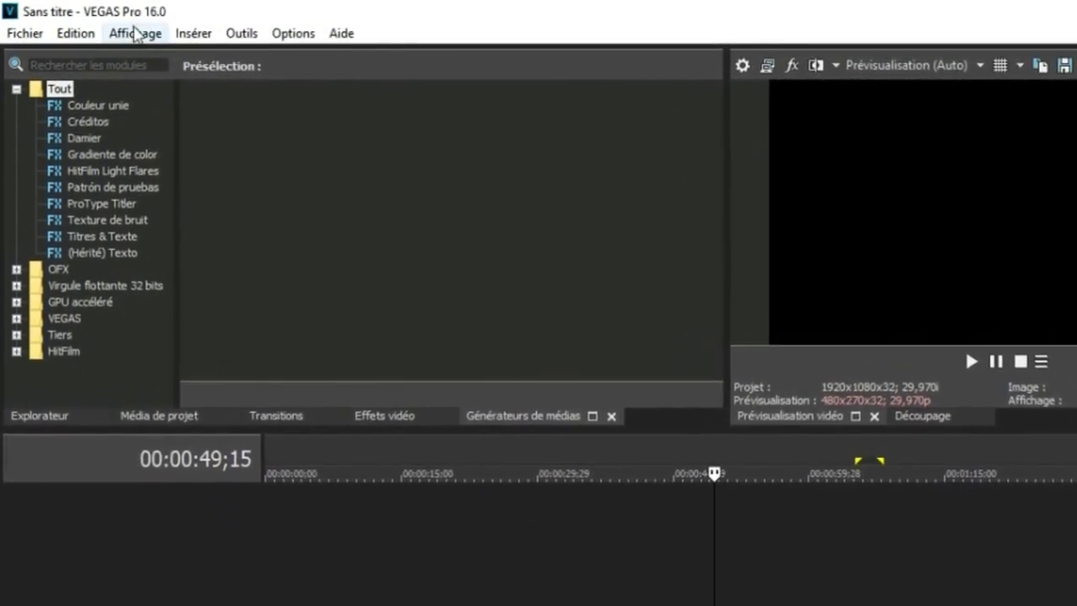
pyautogui.click(133, 33)
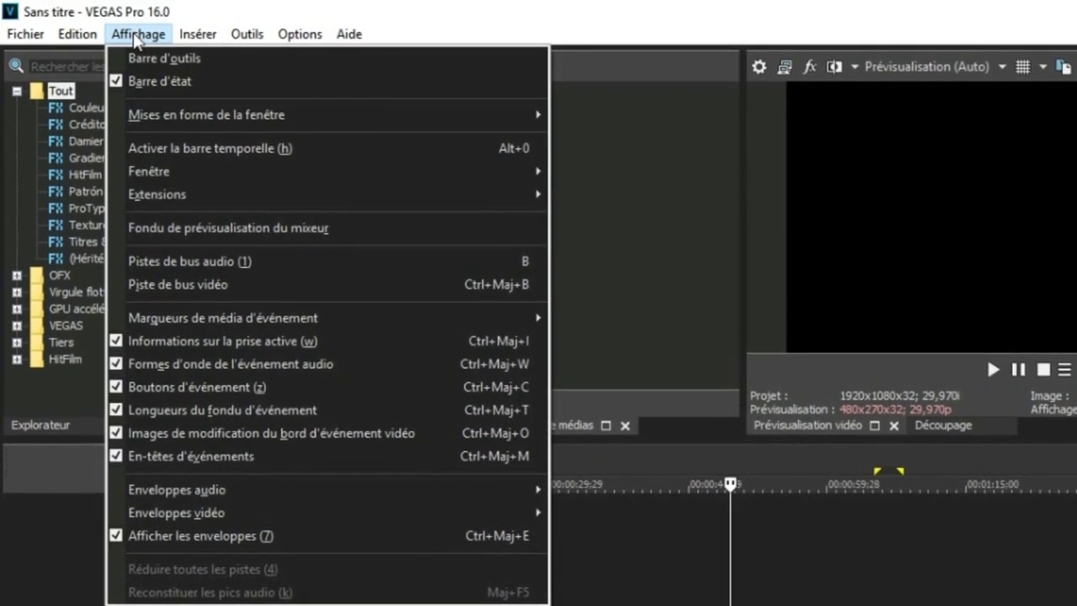
pyautogui.click(119, 60)
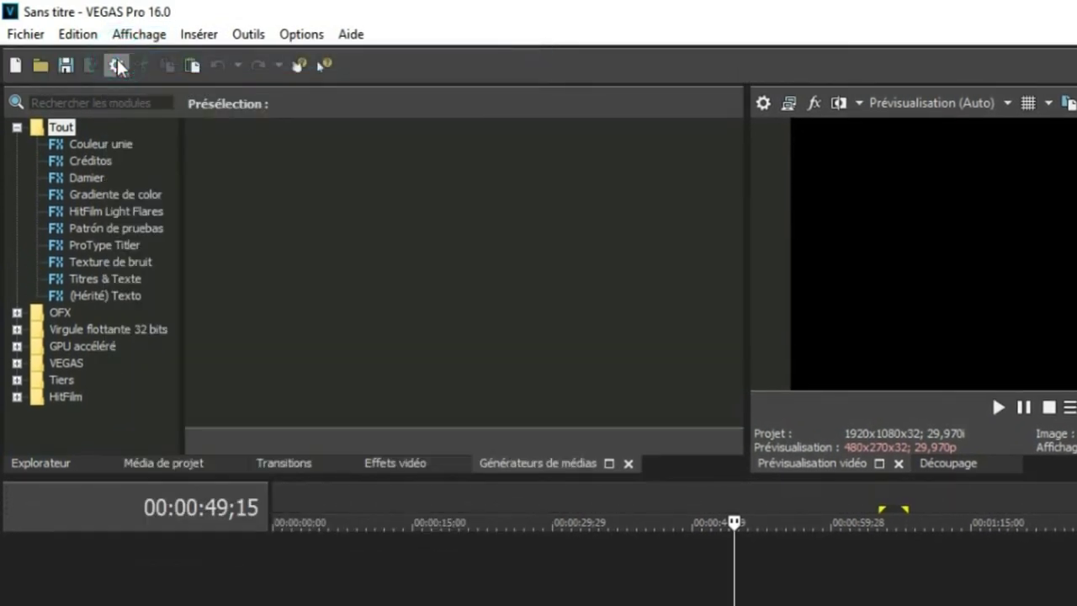
# Step: View the available and active window layouts in the layout organizer and close it without changing any assignment
pyautogui.click(132, 35)
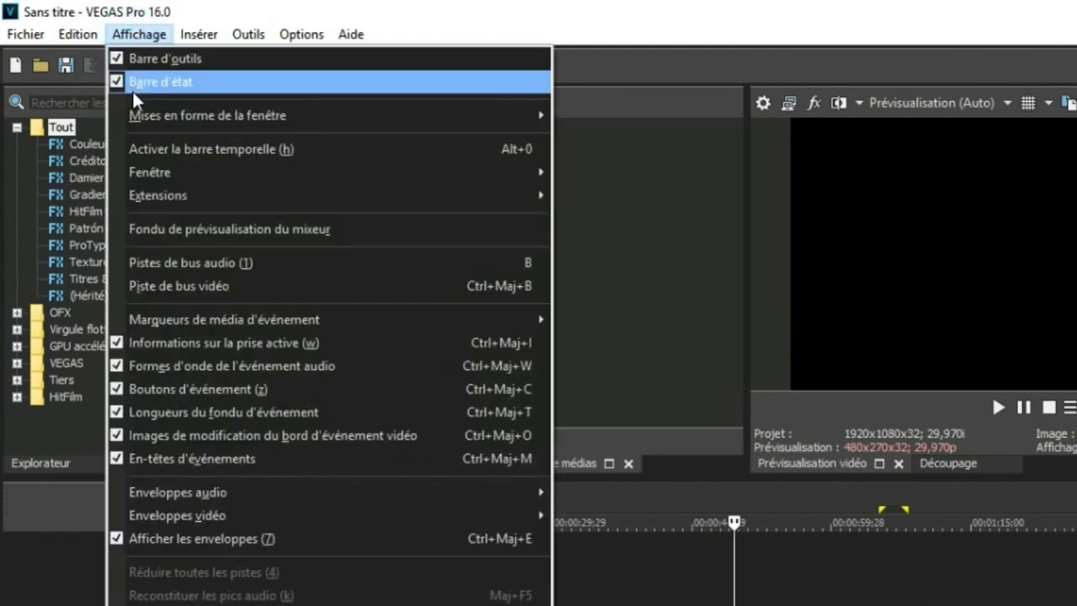
pyautogui.moveTo(397, 125)
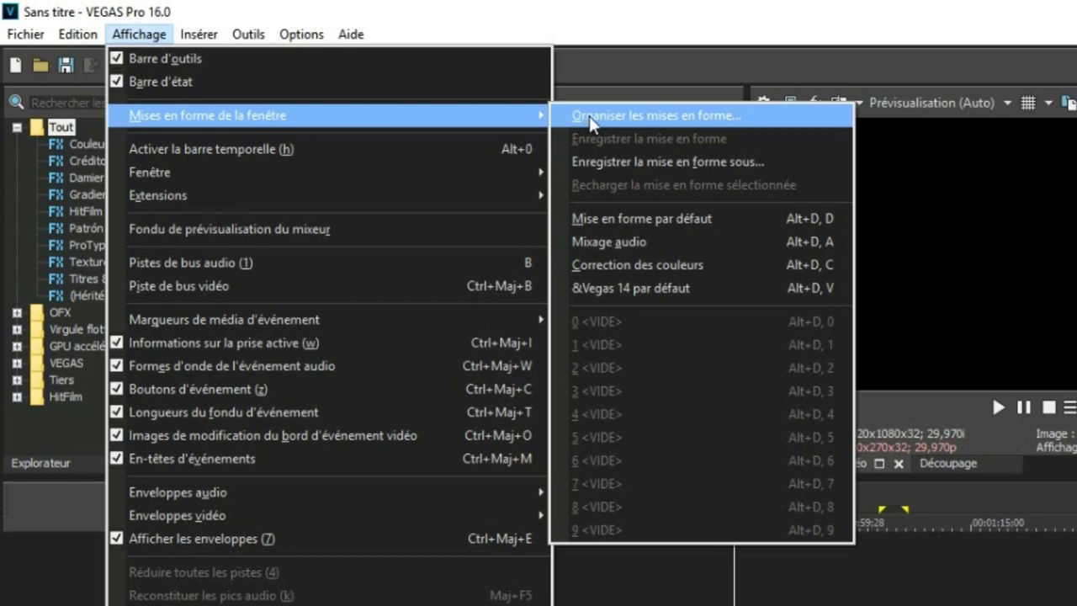
pyautogui.click(642, 122)
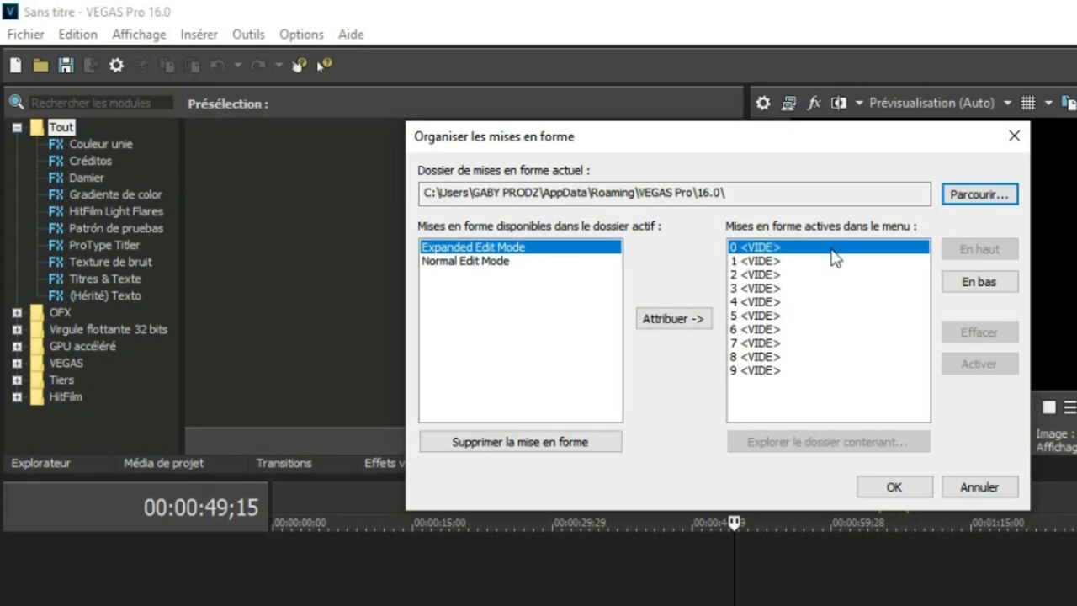
pyautogui.click(894, 487)
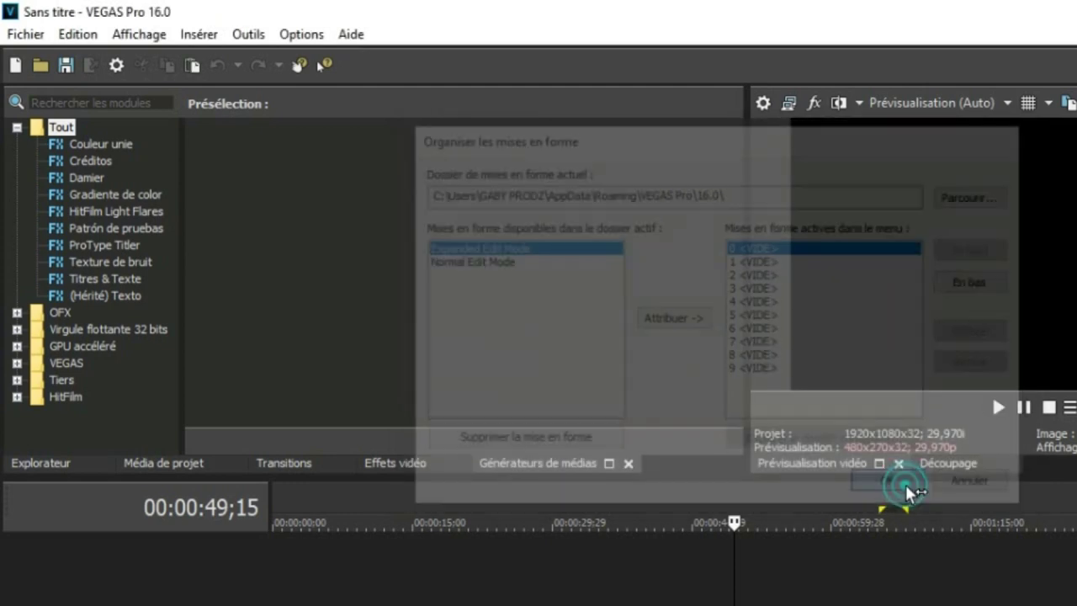
pyautogui.click(133, 35)
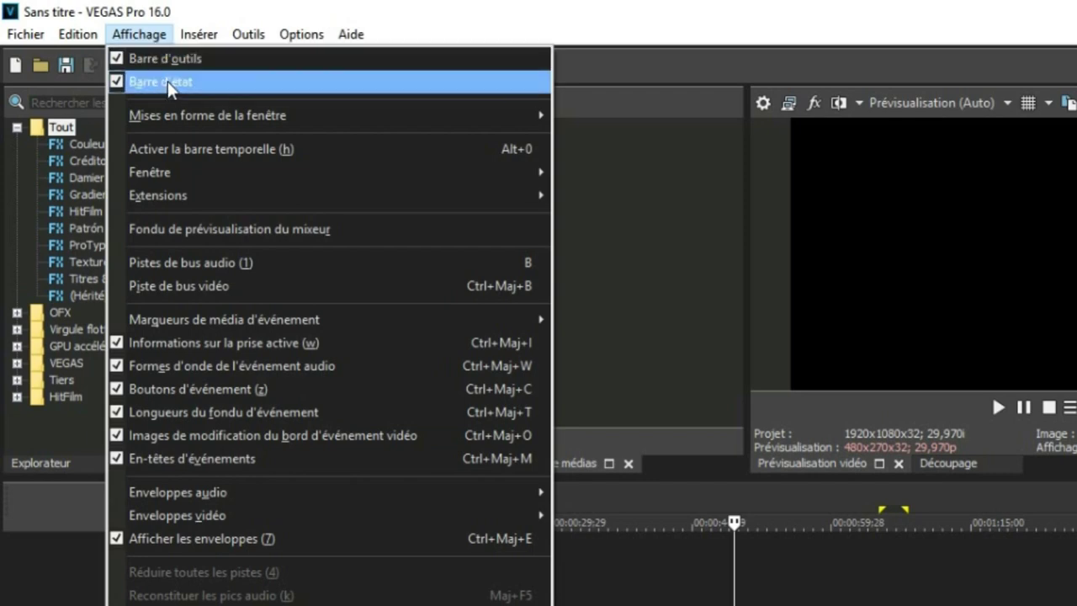
pyautogui.moveTo(214, 112)
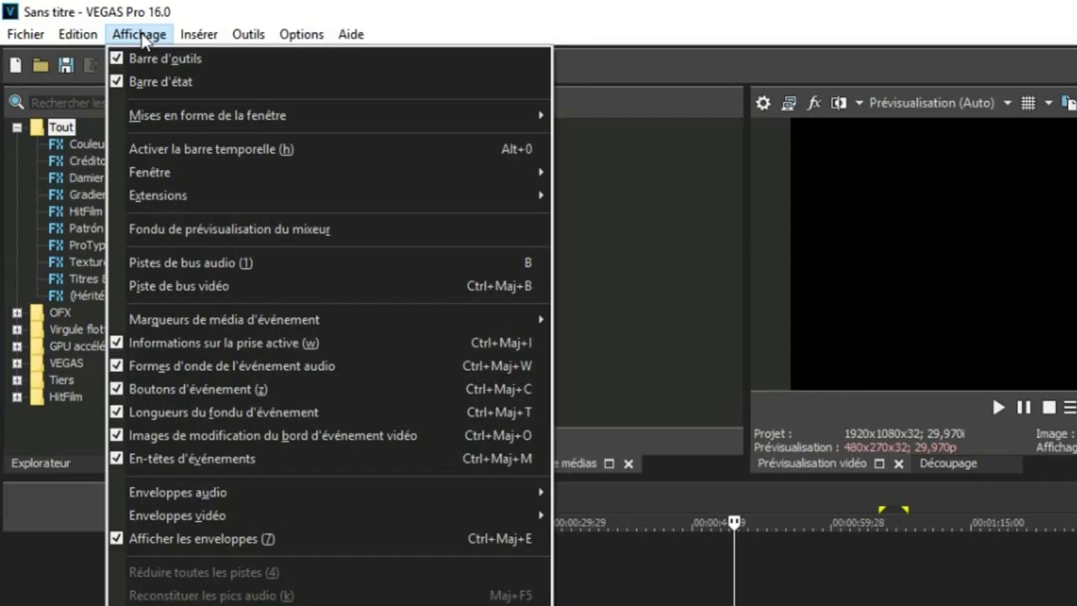
pyautogui.click(429, 116)
pyautogui.click(139, 35)
pyautogui.moveTo(212, 121)
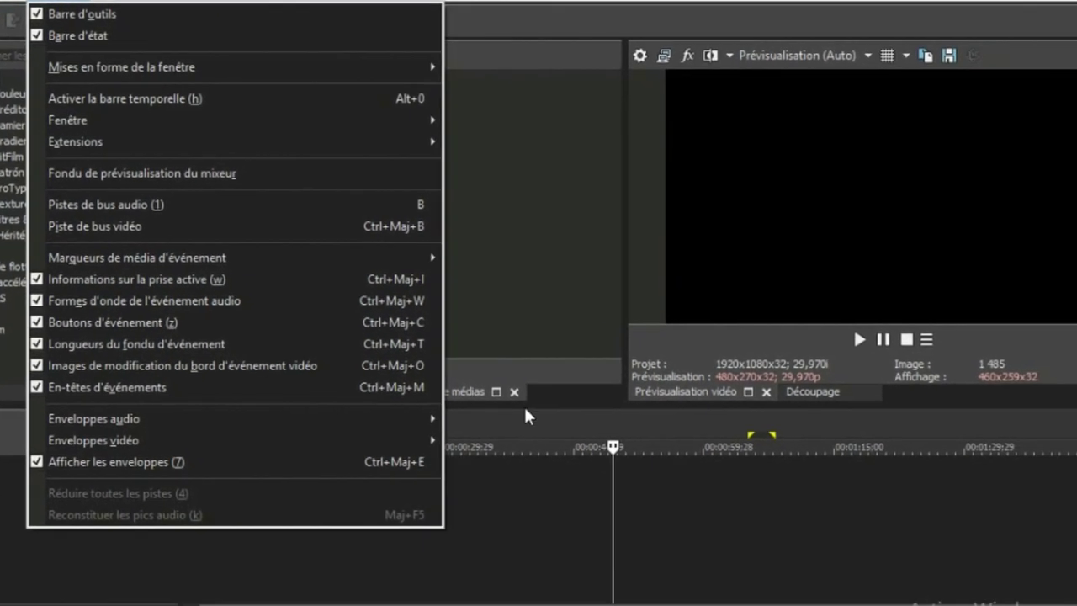
# Step: Place the playhead at 00:00:00;14 near the start of the timeline and play the empty project from there
pyautogui.click(617, 445)
pyautogui.click(192, 426)
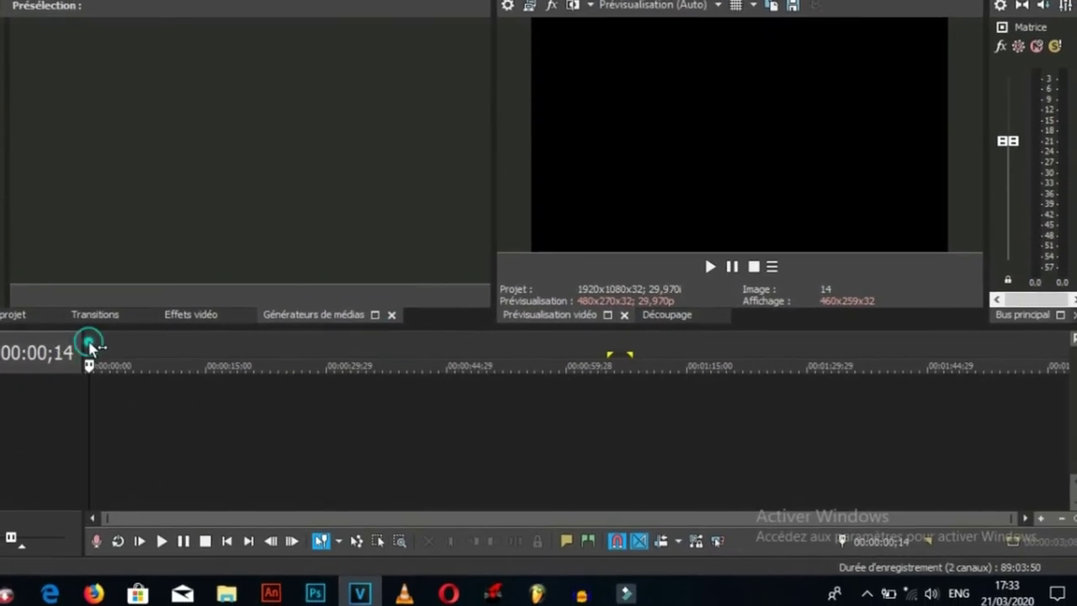
pyautogui.press('space')
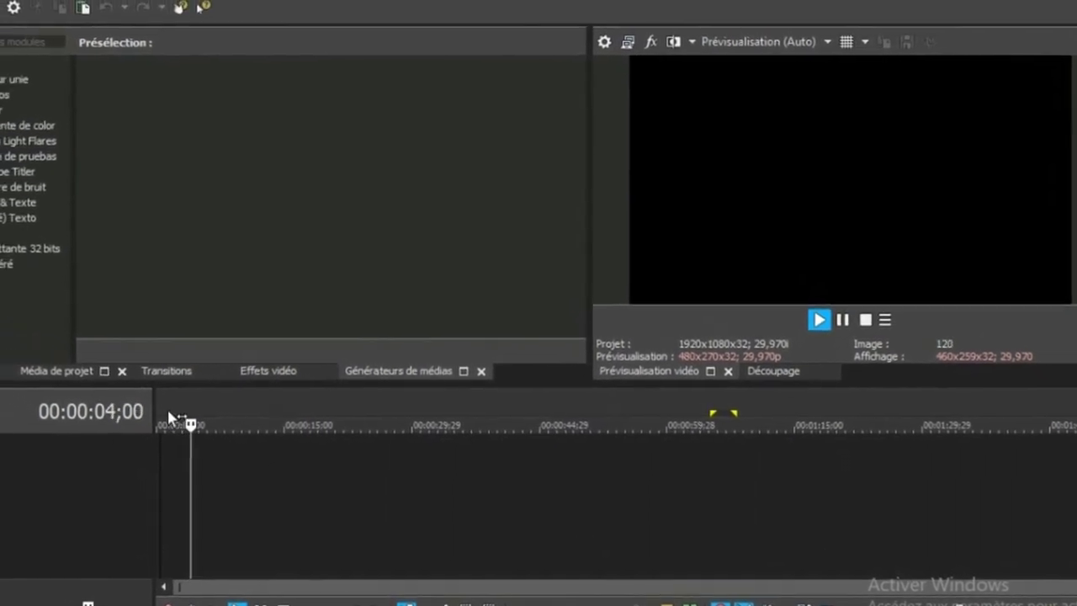
pyautogui.click(169, 412)
# Step: View the list of windows that can be shown or hidden, and bring the Explorer window to the front
pyautogui.click(34, 1)
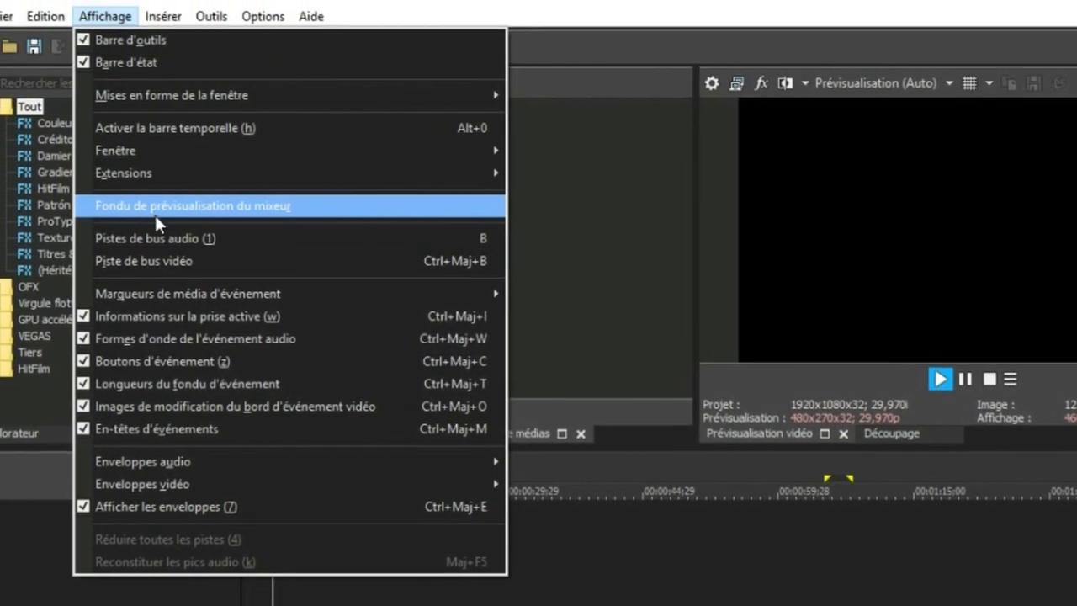
pyautogui.moveTo(138, 158)
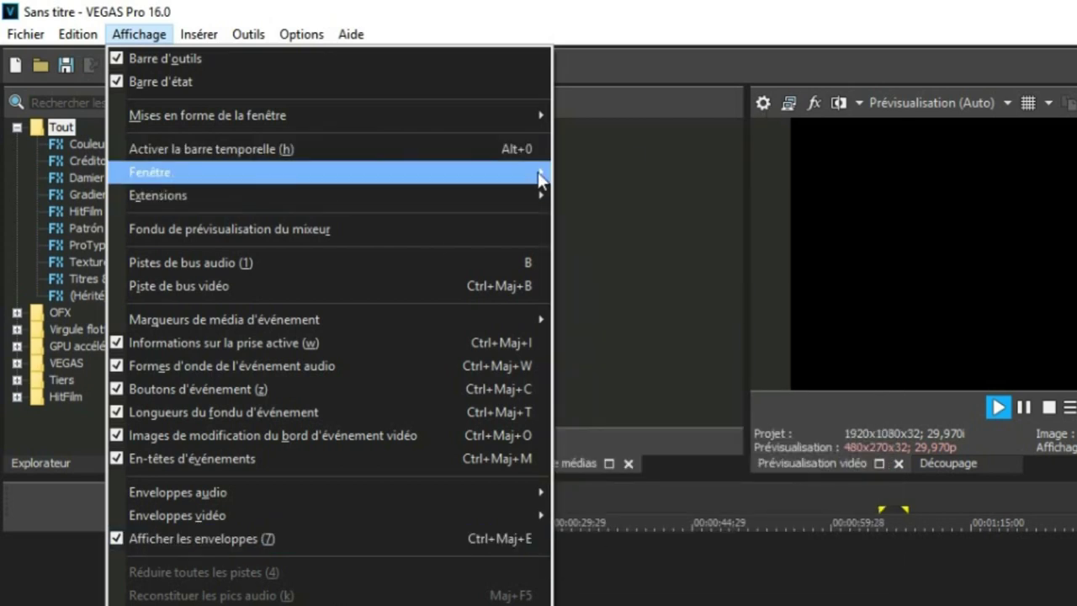
pyautogui.moveTo(538, 171)
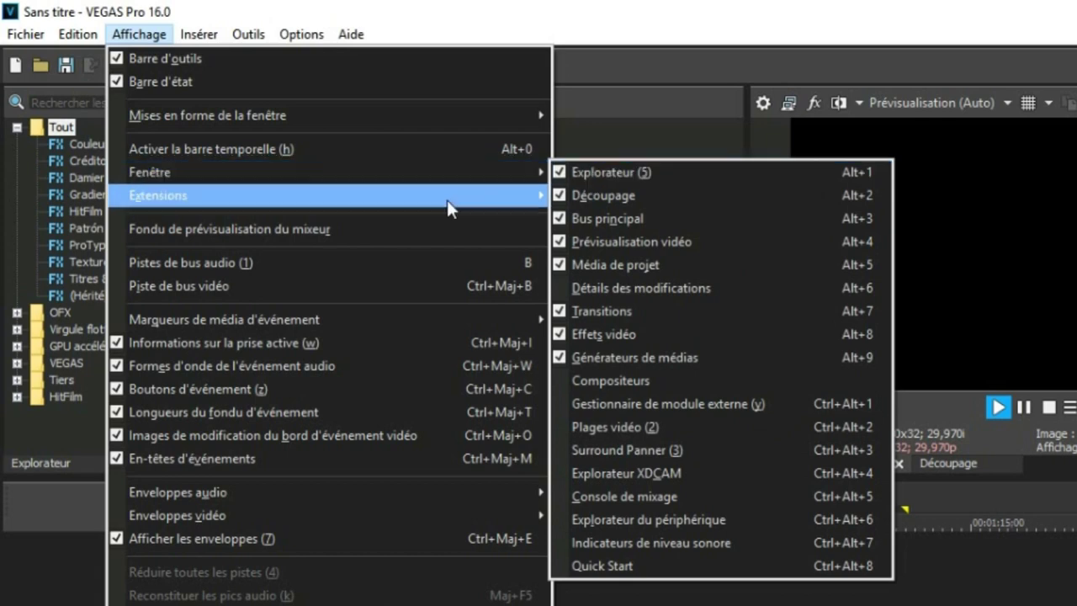
pyautogui.click(45, 459)
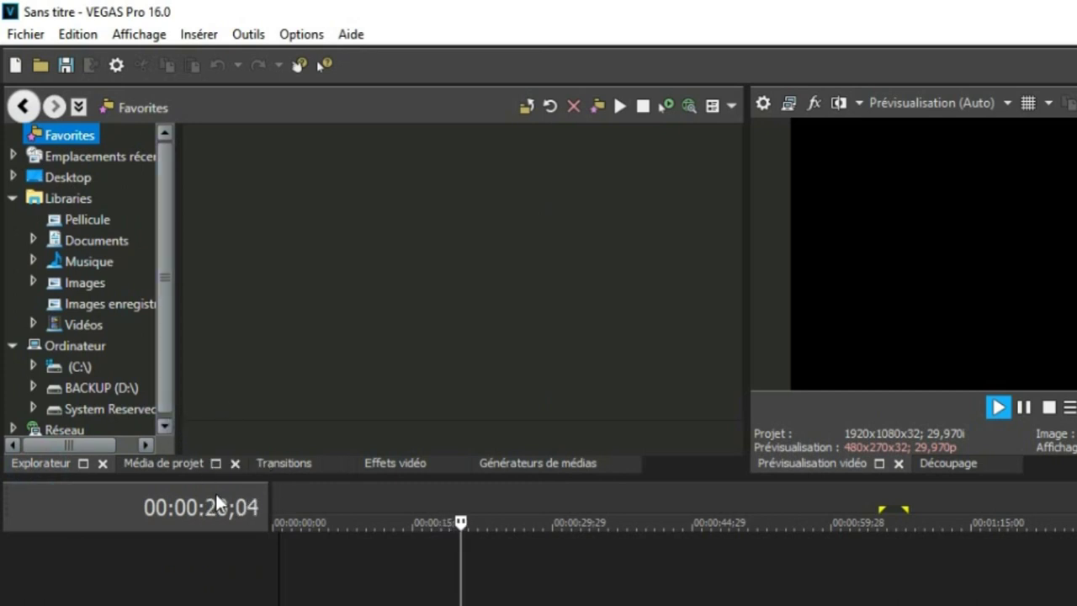
# Step: Stop playback with the playhead back at 00:00:00;14 near the start of the timeline
pyautogui.click(277, 508)
pyautogui.press('space')
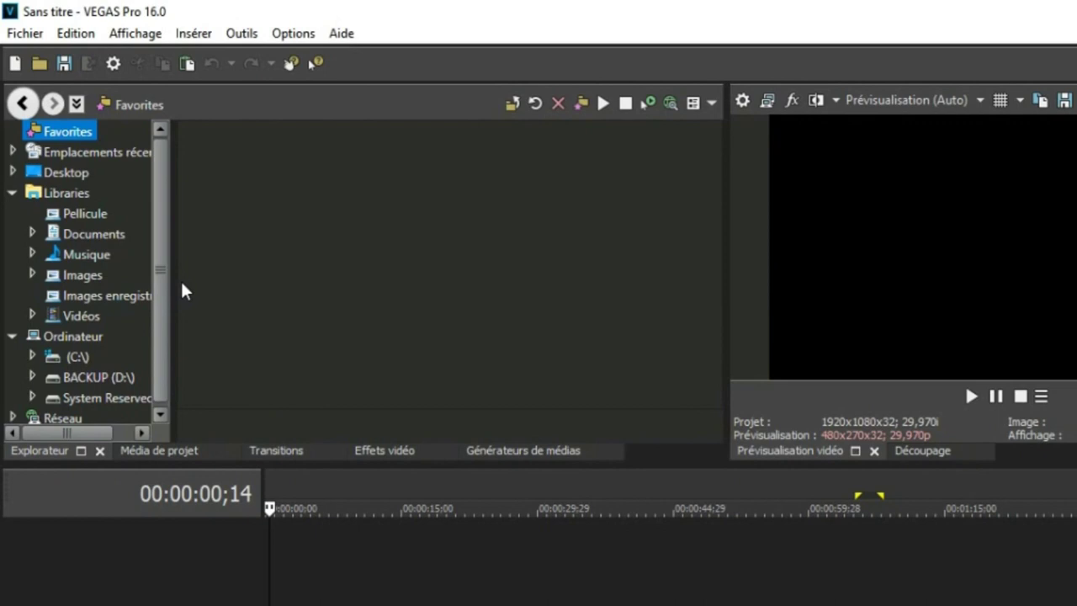
# Step: Widen the Explorer's folder tree and collapse its Libraries and Ordinateur branches
pyautogui.moveTo(176, 278); pyautogui.dragTo(298, 275)
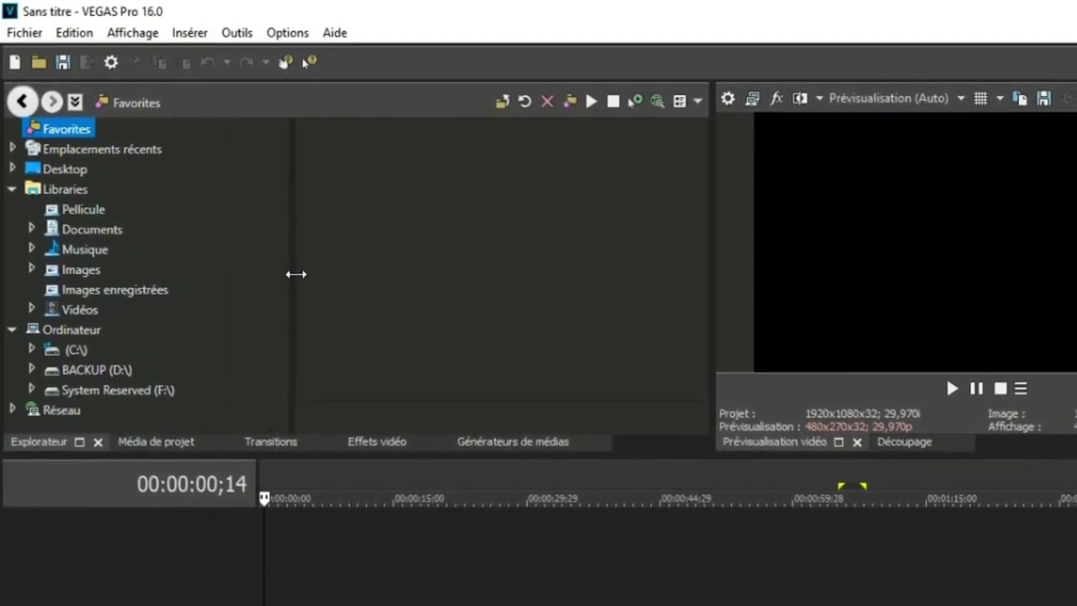
pyautogui.click(12, 186)
pyautogui.click(12, 204)
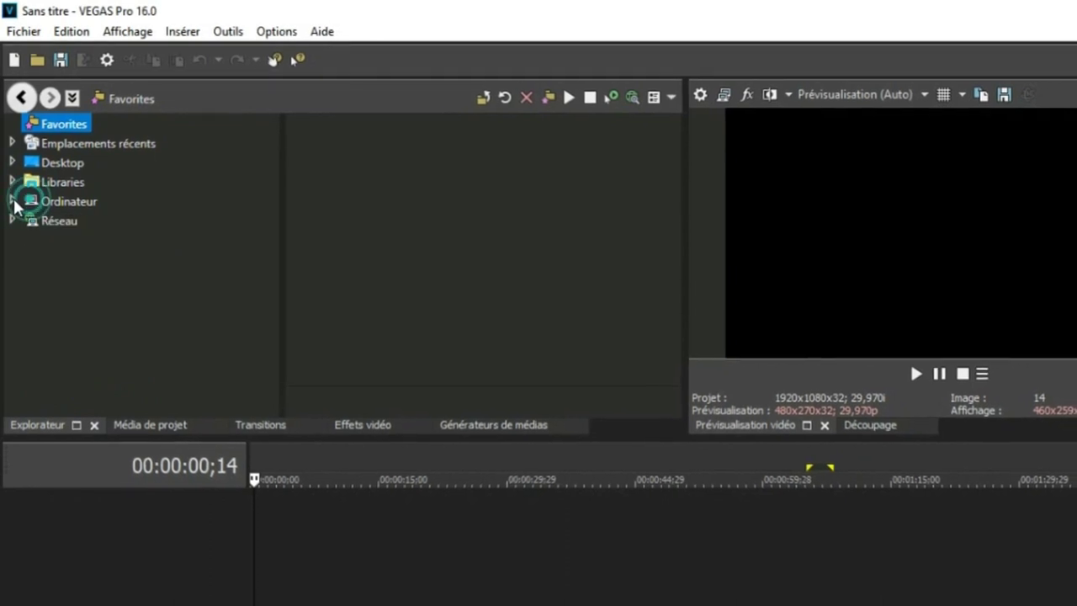
# Step: Look through the Desktop and Libraries folders in the Explorer tree, collapsing each branch again after viewing it
pyautogui.click(12, 162)
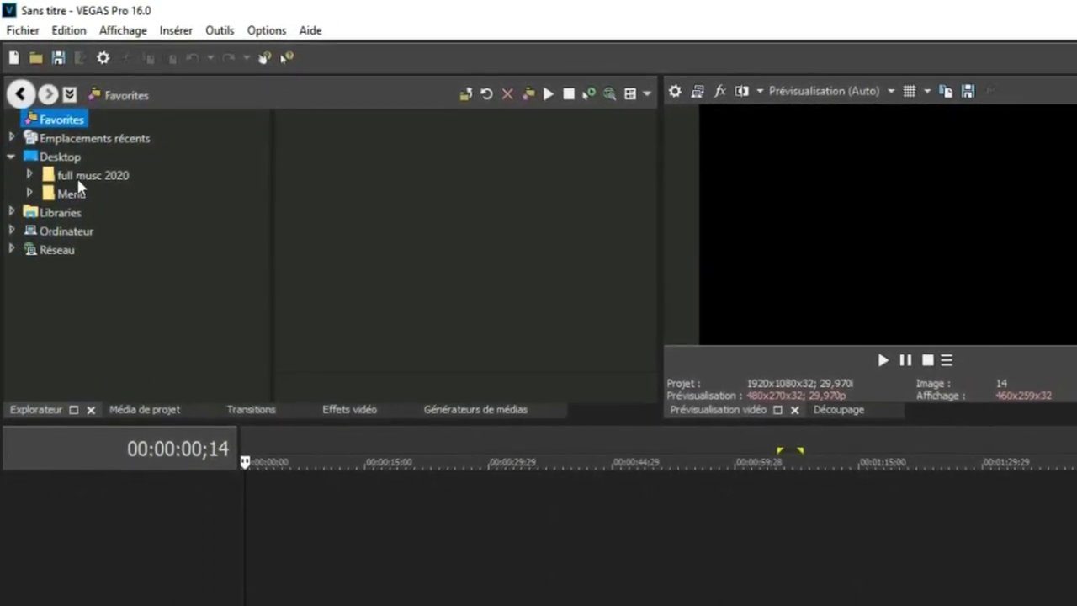
pyautogui.click(11, 155)
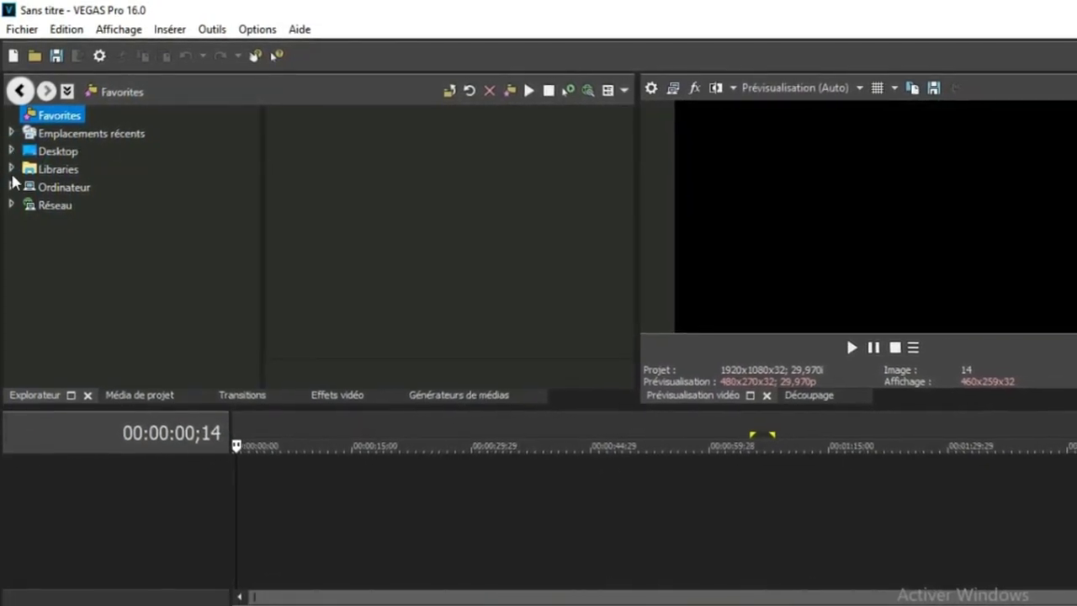
pyautogui.click(11, 169)
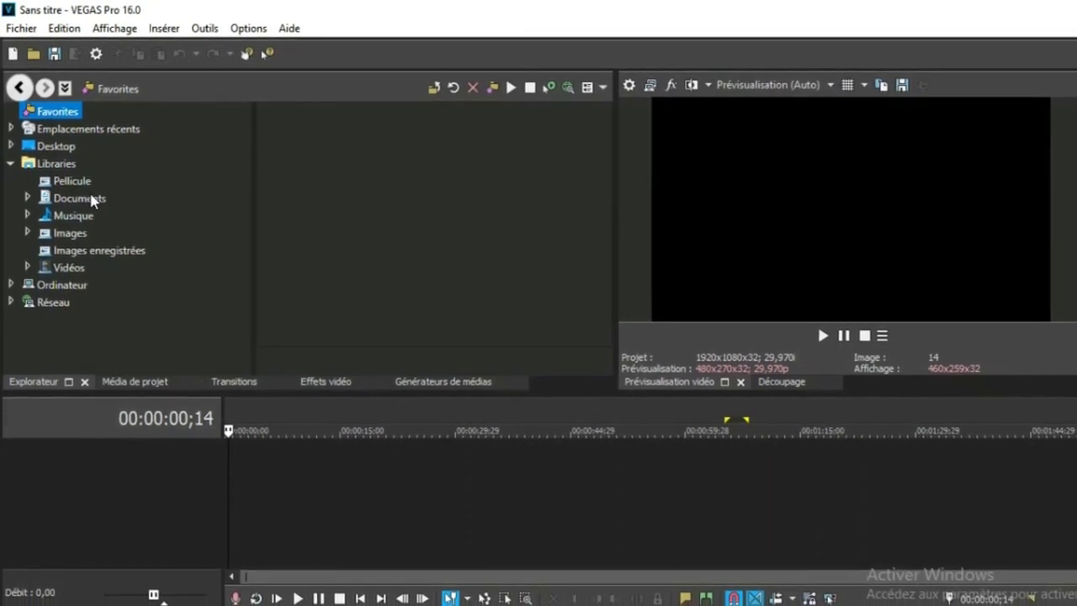
pyautogui.click(11, 163)
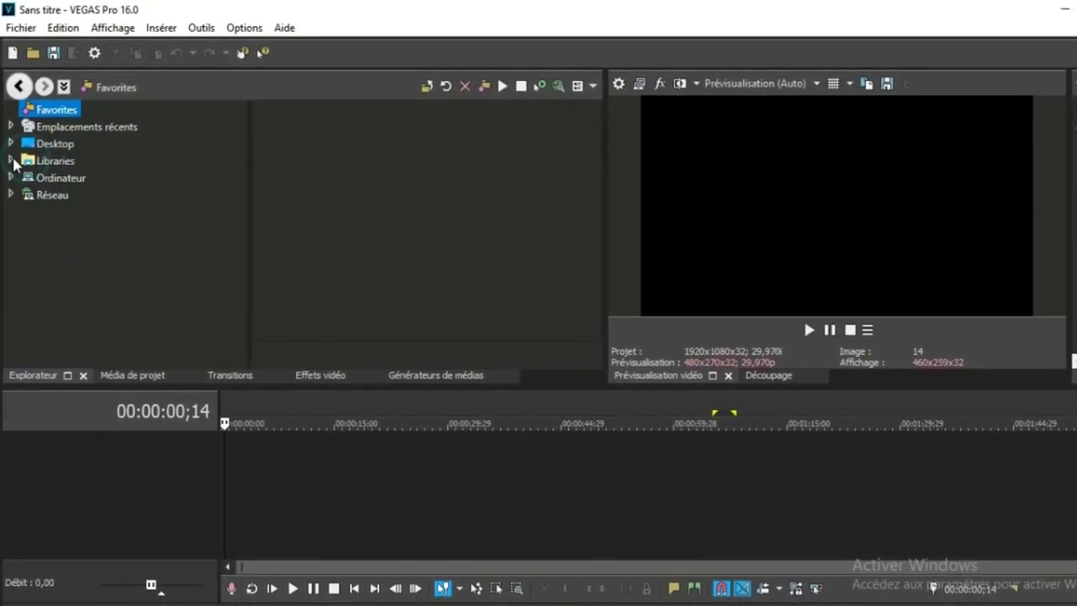